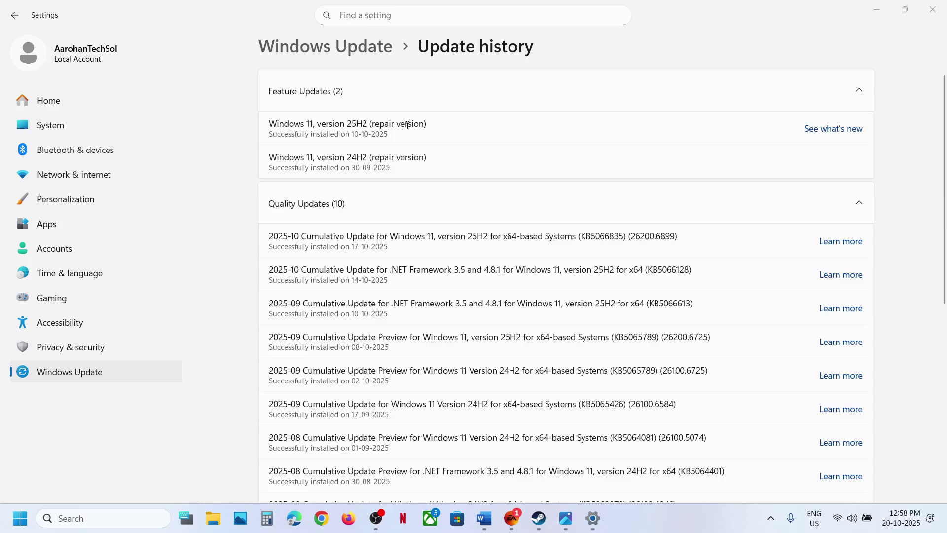
- Highlight 'version 25H2' in the update history, then bring the Windows 11 Update Error notes forward
drag(317, 125, 368, 123)
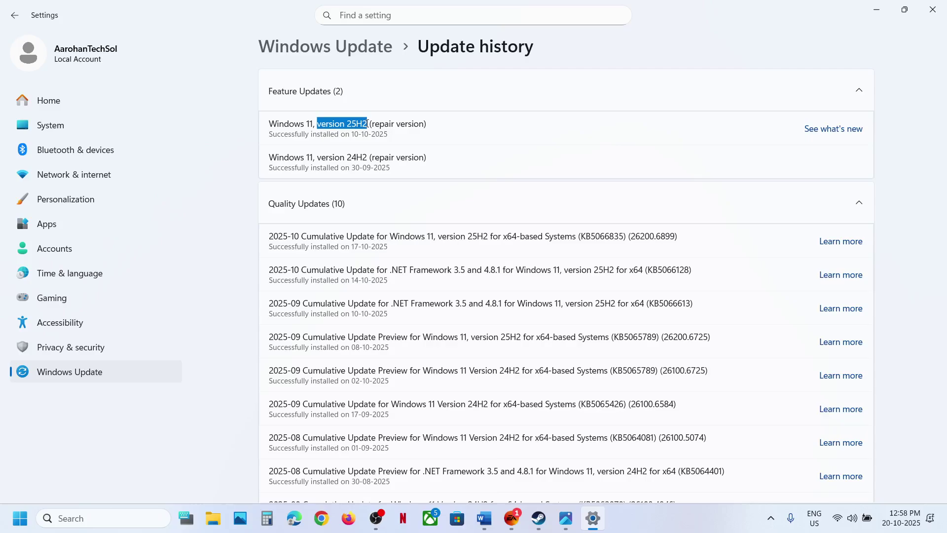
click(483, 517)
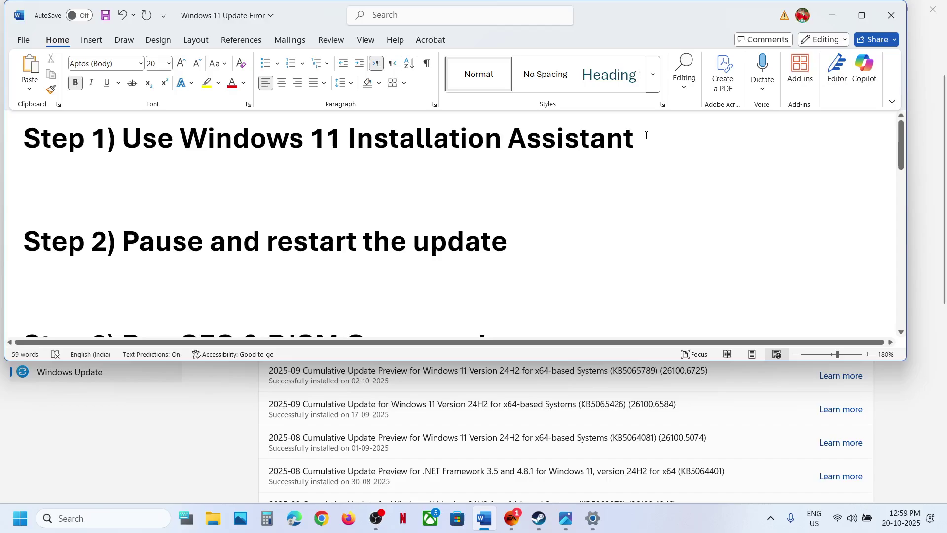
- Search Google for 'Windows 11 Installation Assistant' and open Microsoft's Download Windows 11 page
drag(647, 135, 180, 139)
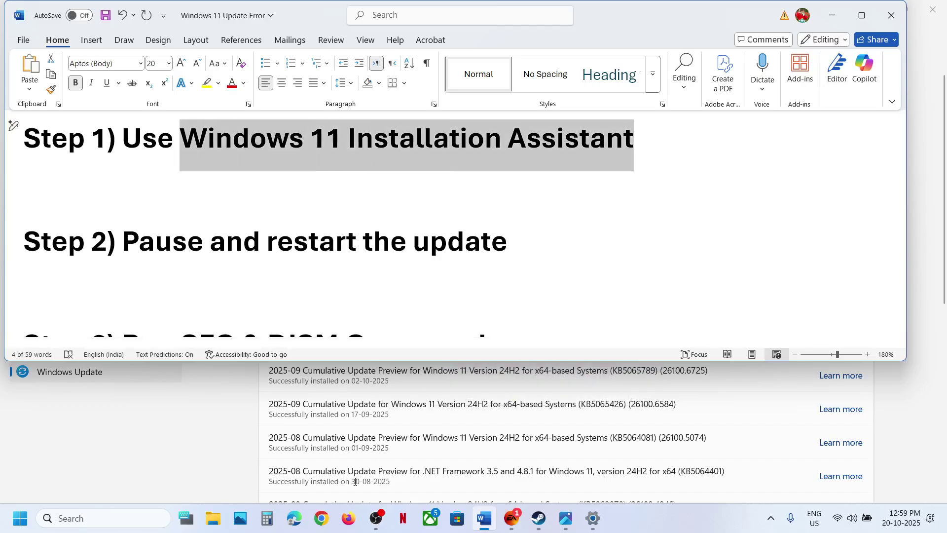
key(ctrl+c)
key(alt+Tab)
key(ctrl+v)
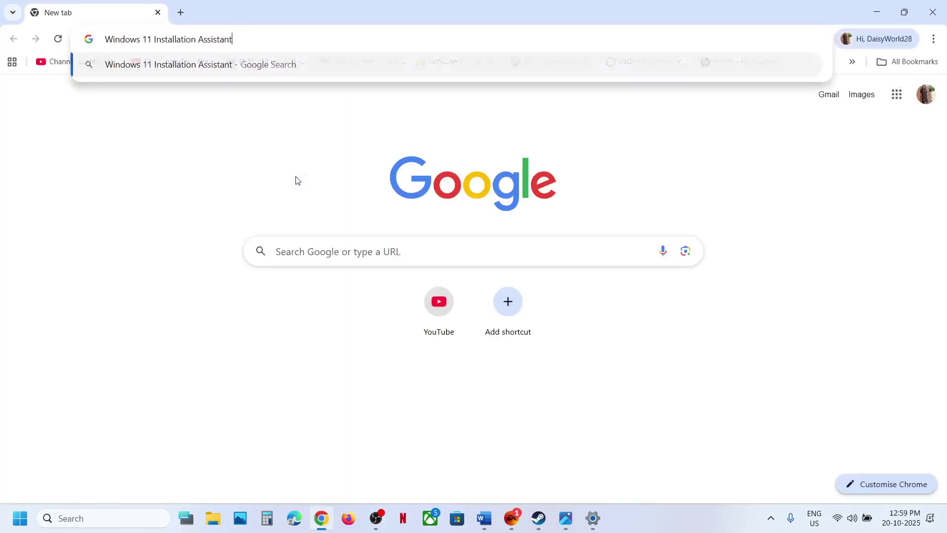
key(Return)
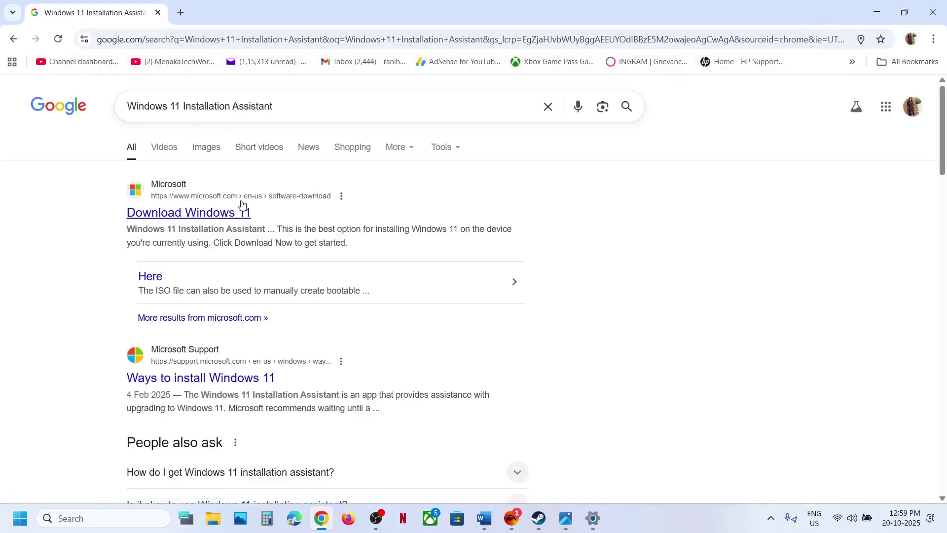
click(208, 220)
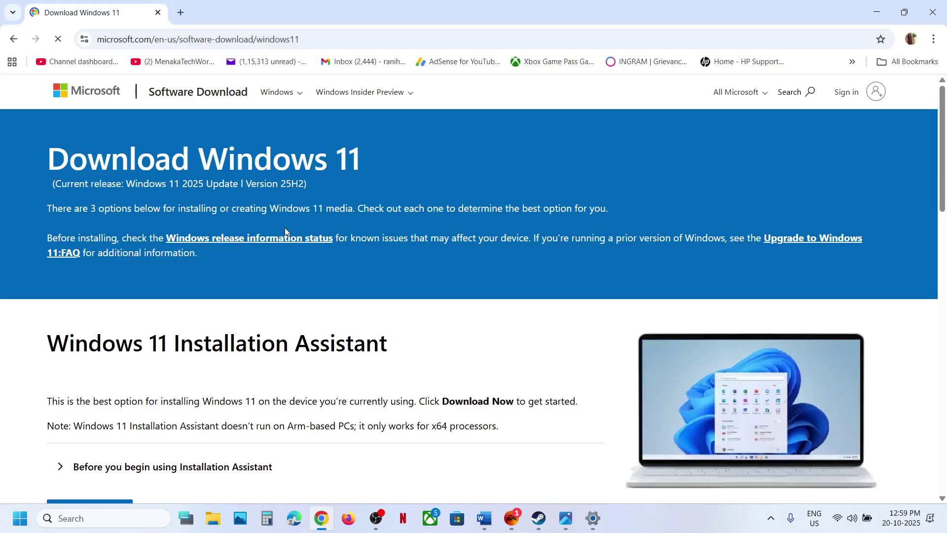
- Download the Installation Assistant and run it, allowing it through UAC
scroll(285, 229, down, 3)
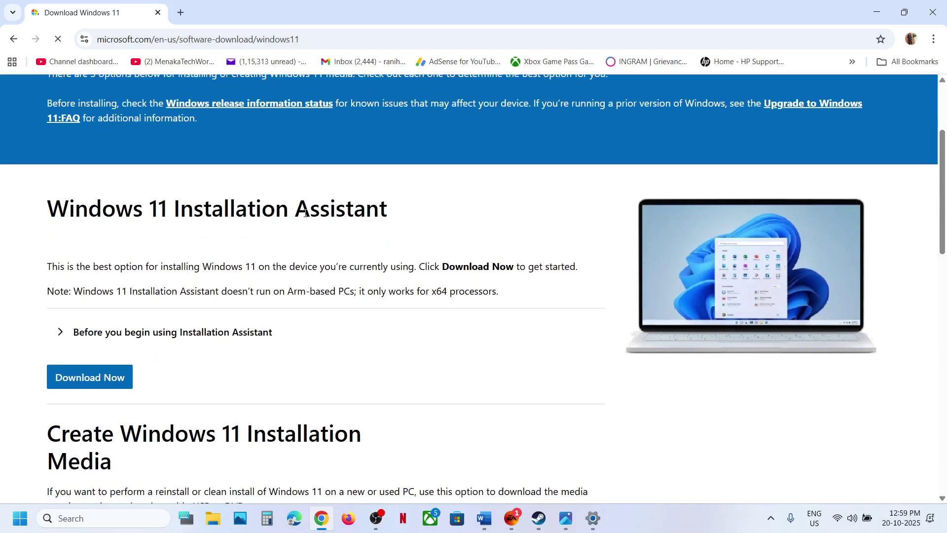
click(93, 376)
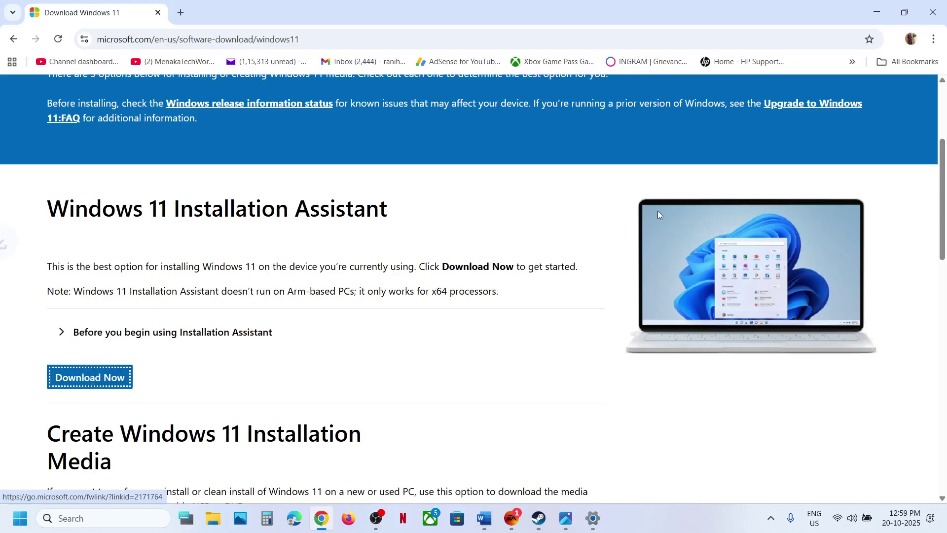
click(765, 79)
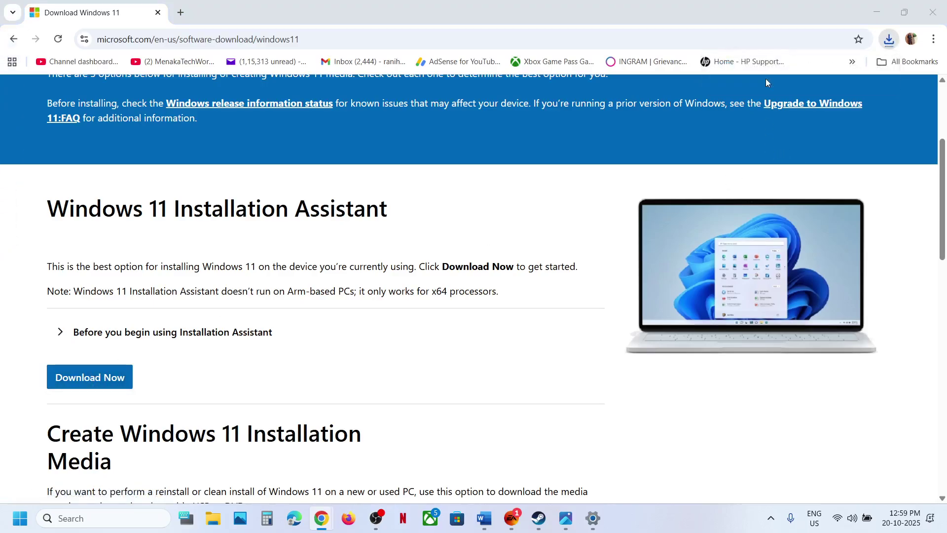
click(413, 369)
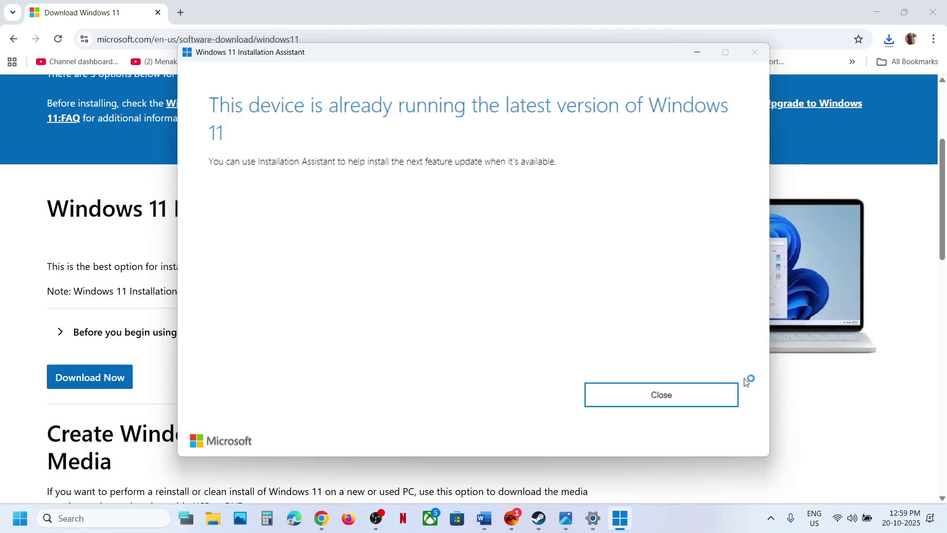
- Close the Installation Assistant and mark the 'Pause and restart the update' heading in the notes
click(708, 395)
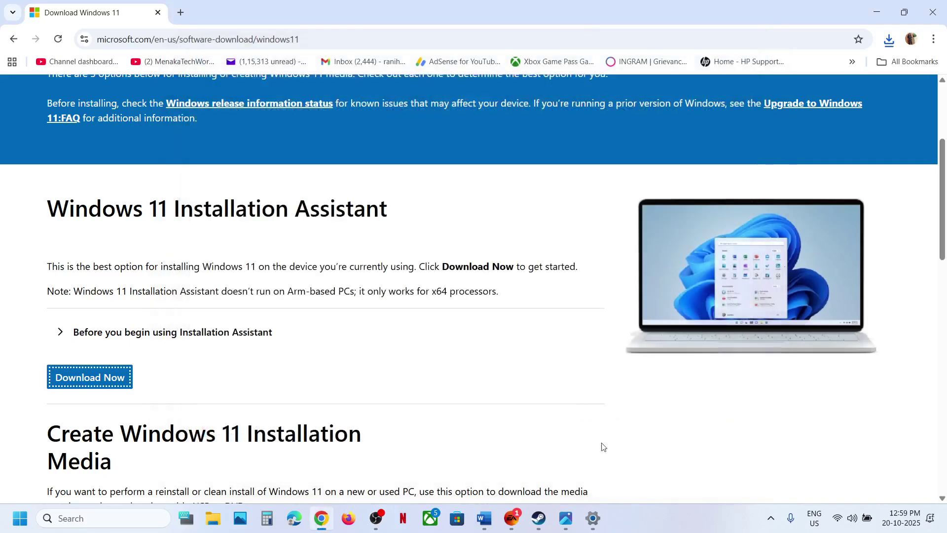
click(484, 517)
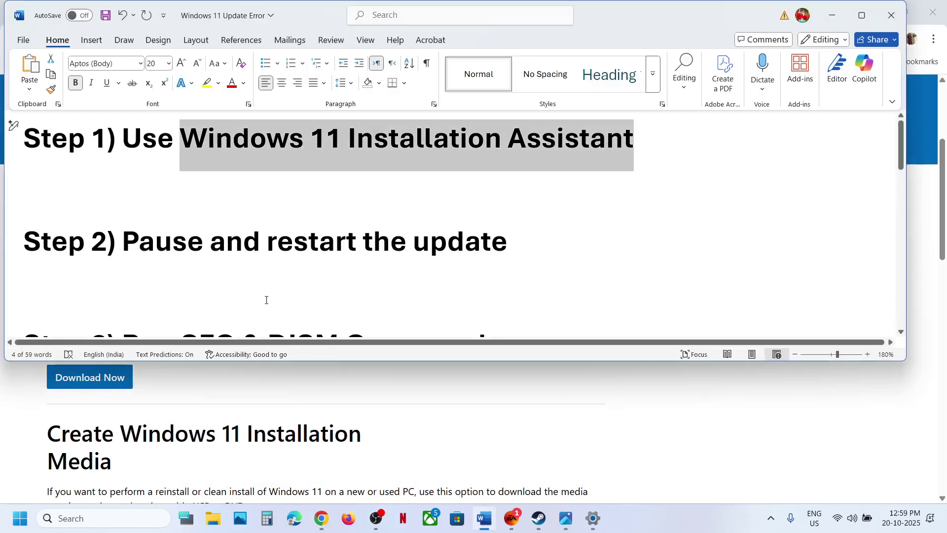
drag(150, 243, 478, 247)
- On the Windows Update page, pause updates for 1 week, then resume them
key(alt+Tab)
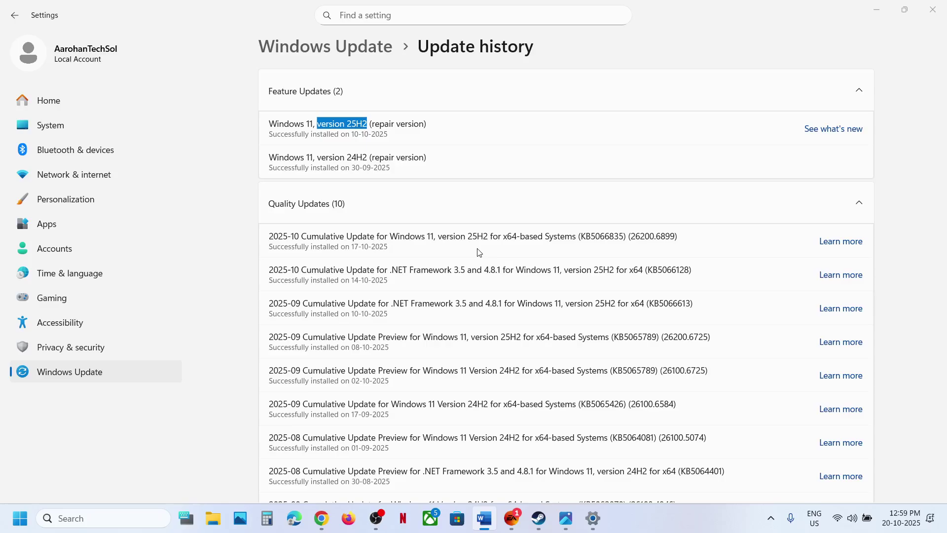
click(97, 375)
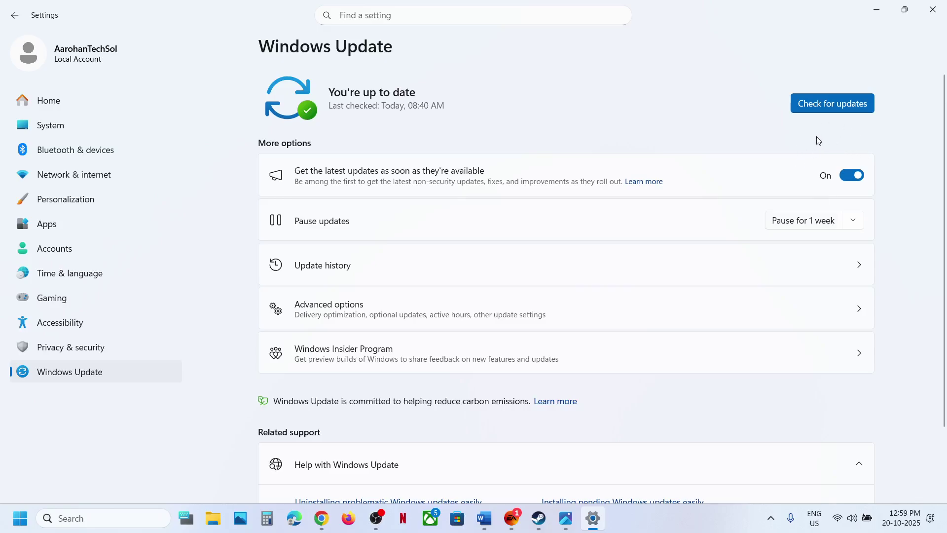
click(790, 219)
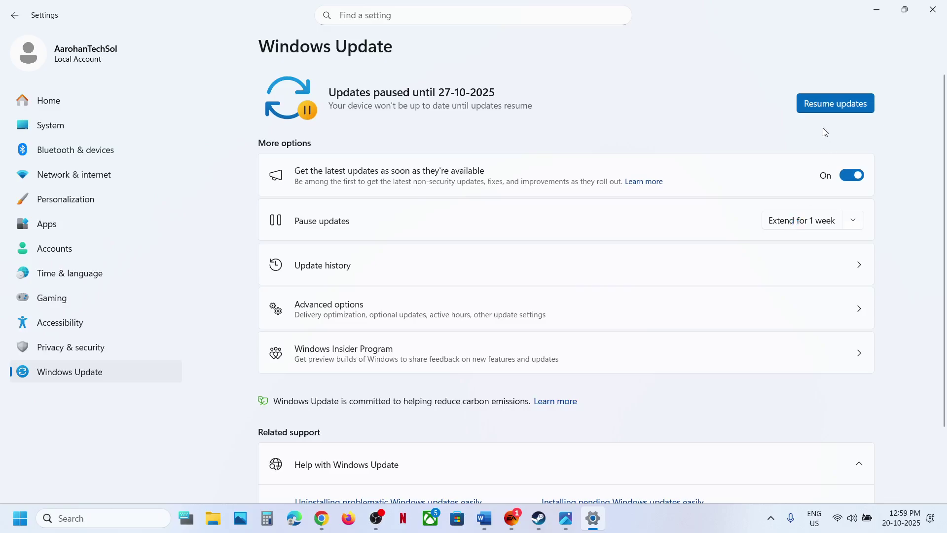
click(820, 102)
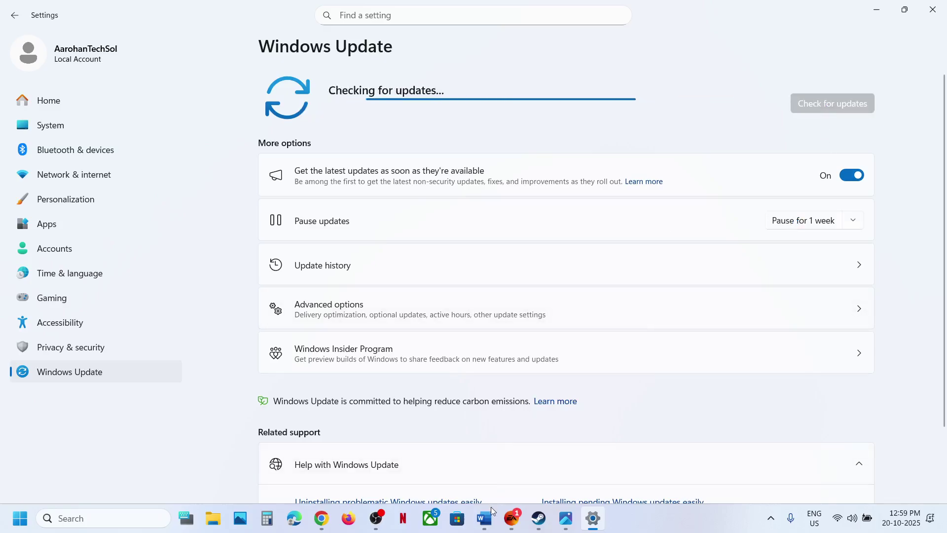
- Scroll the notes down to Step 3's SFC and DISM commands
key(alt+Tab)
scroll(289, 300, down, 2)
scroll(289, 301, down, 3)
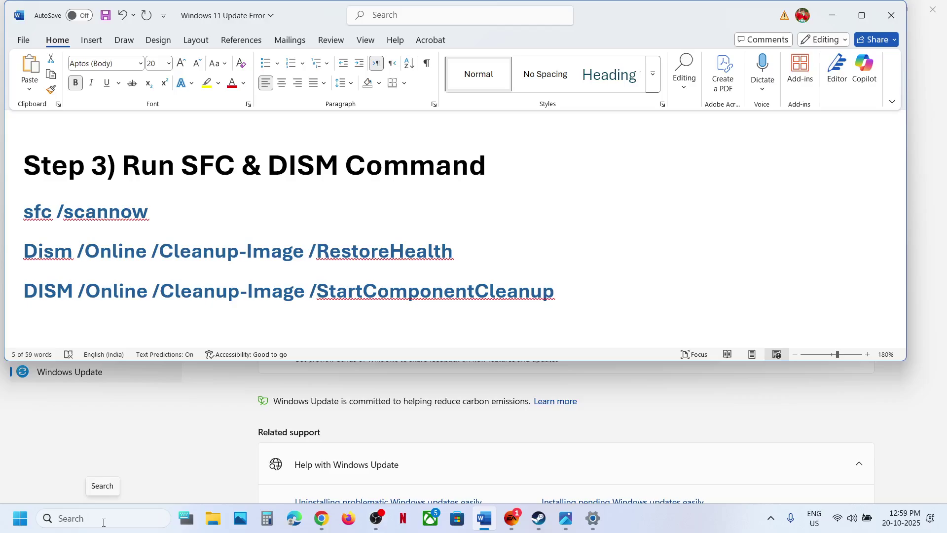
- Launch Command Prompt as administrator from search and move its window aside
click(103, 519)
text(cmd)
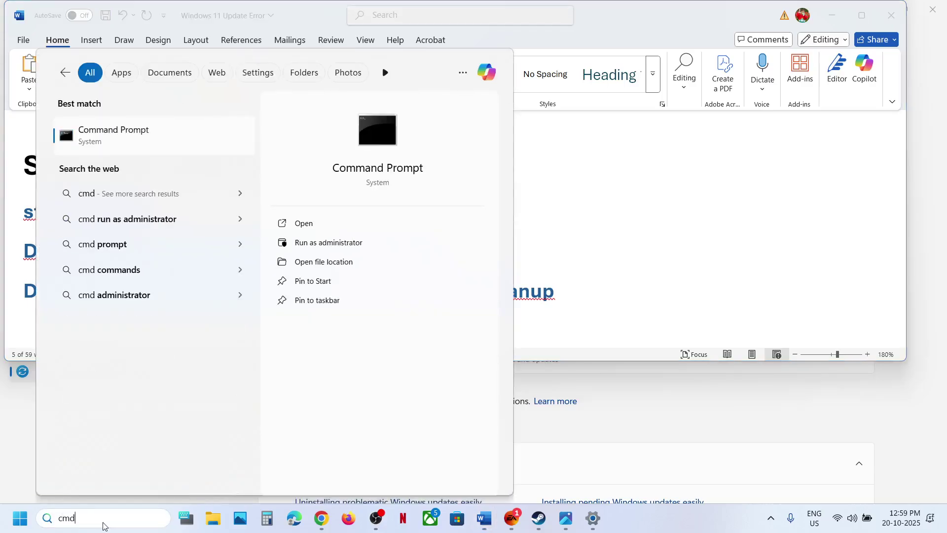
right_click(133, 145)
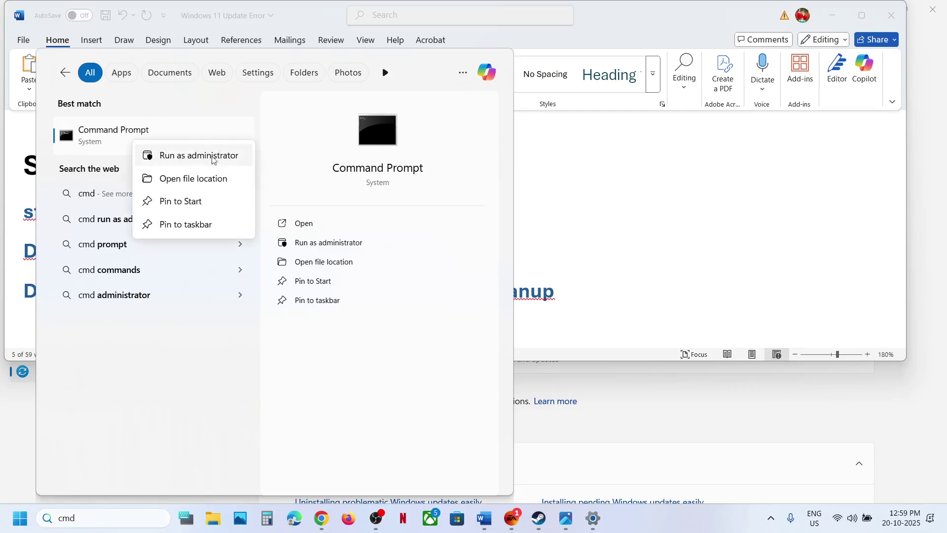
click(195, 163)
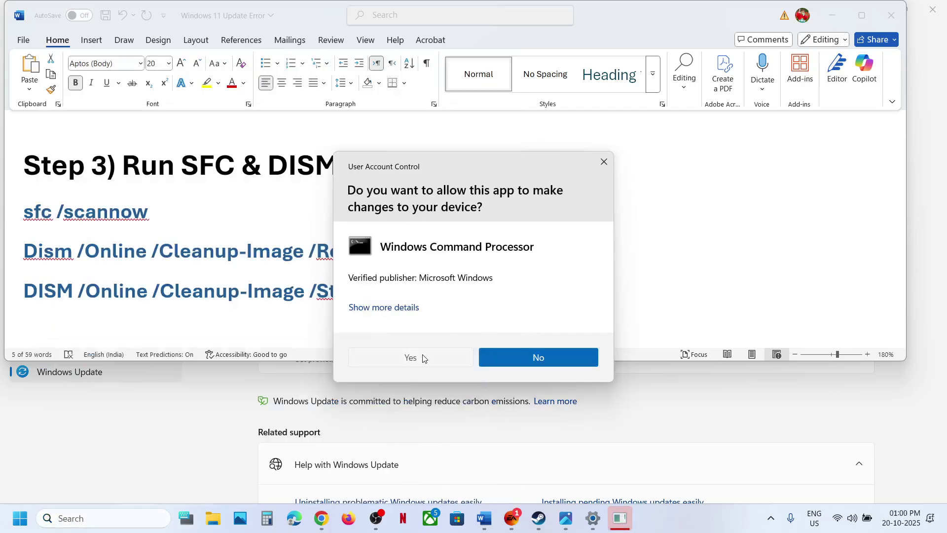
click(421, 359)
drag(295, 27, 574, 128)
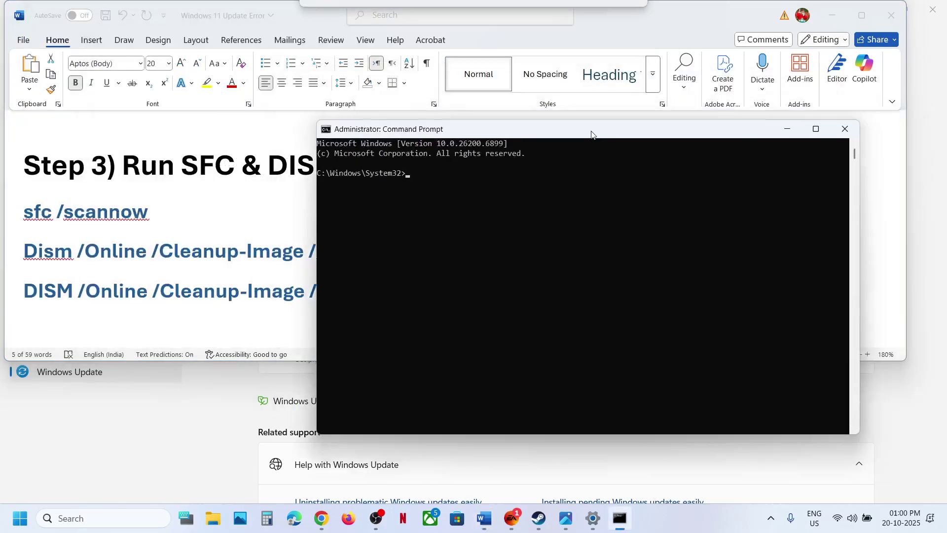
- Copy the sfc /scannow line from the notes and run it in Command Prompt
double_click(113, 213)
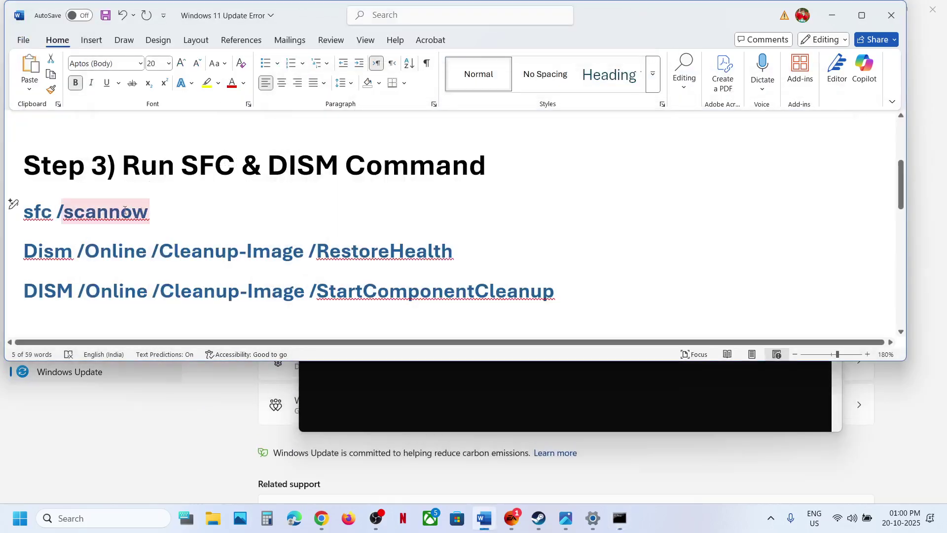
triple_click(125, 211)
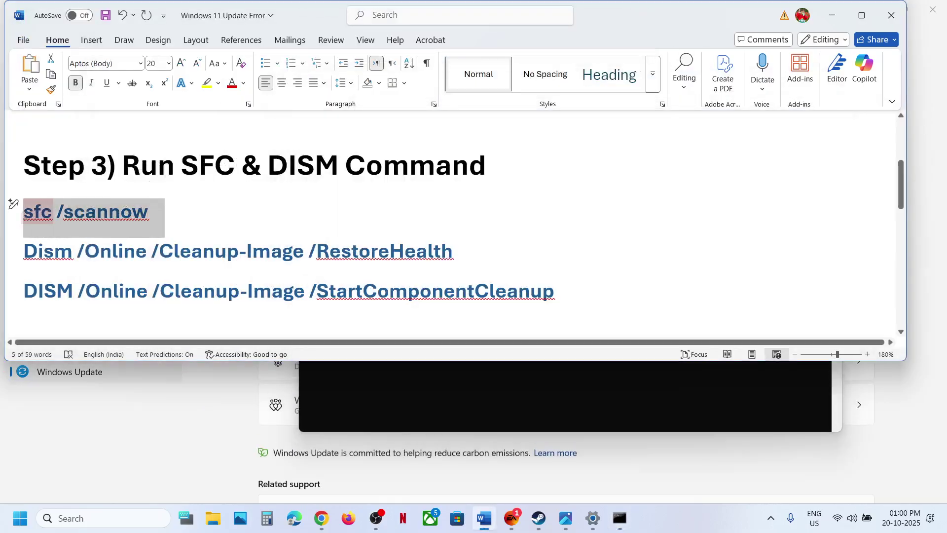
click(439, 392)
right_click(481, 232)
key(Return)
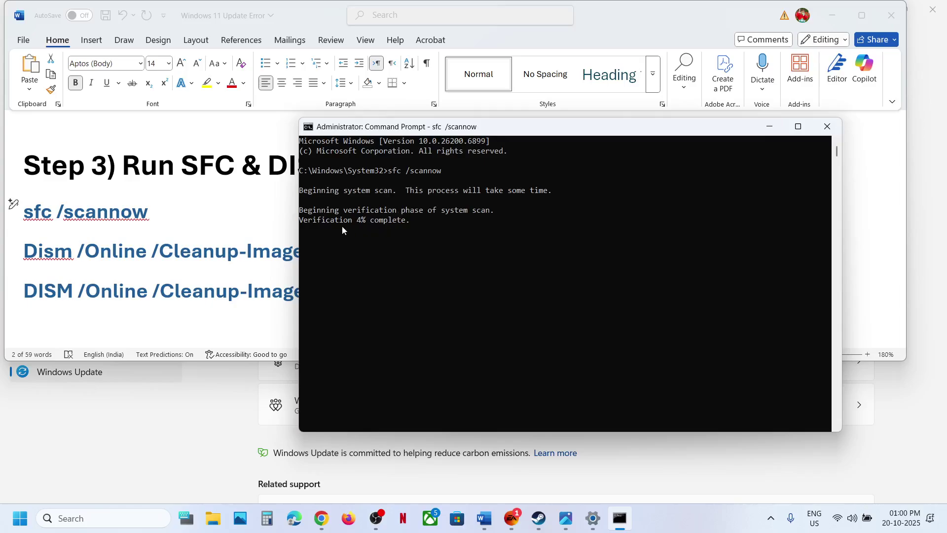
- Select the DISM RestoreHealth and StartComponentCleanup lines while checking the sfc scan progress
key(alt+Tab)
triple_click(225, 249)
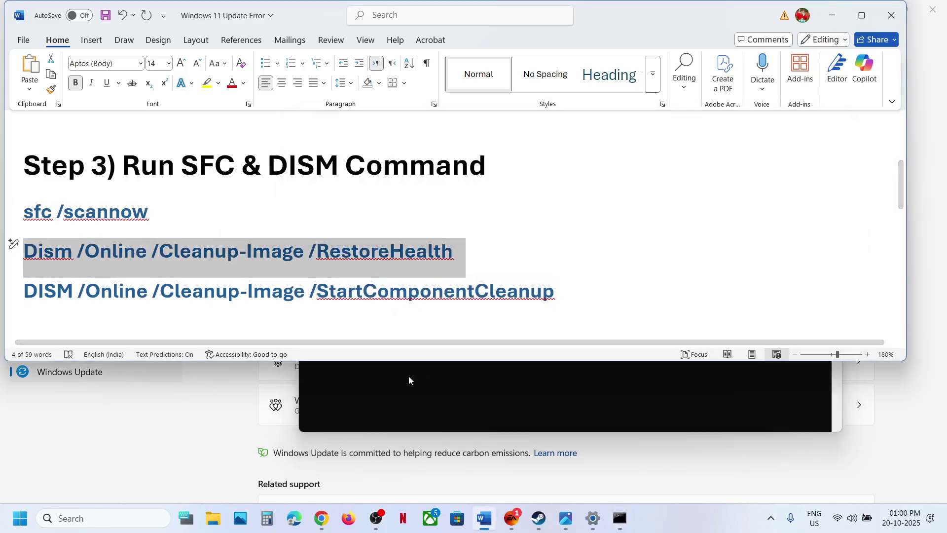
click(396, 395)
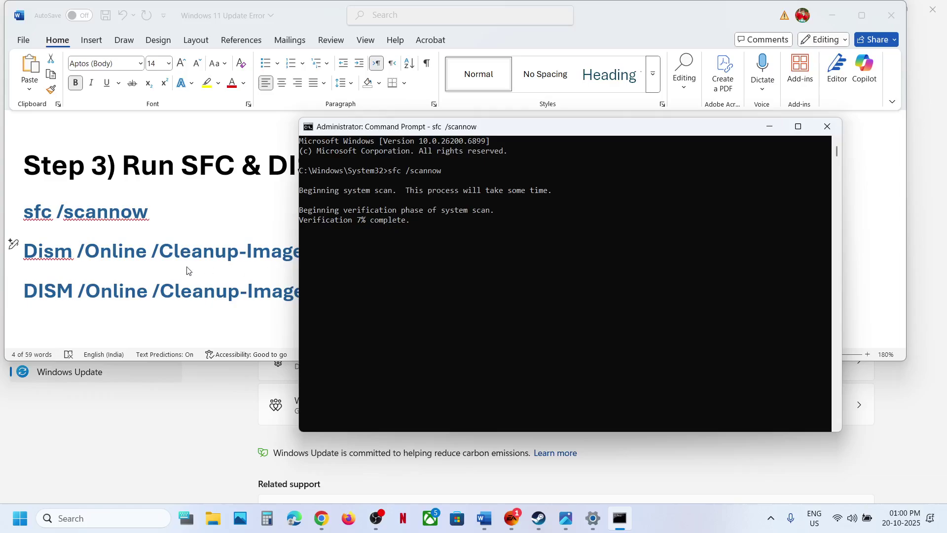
key(alt+Tab)
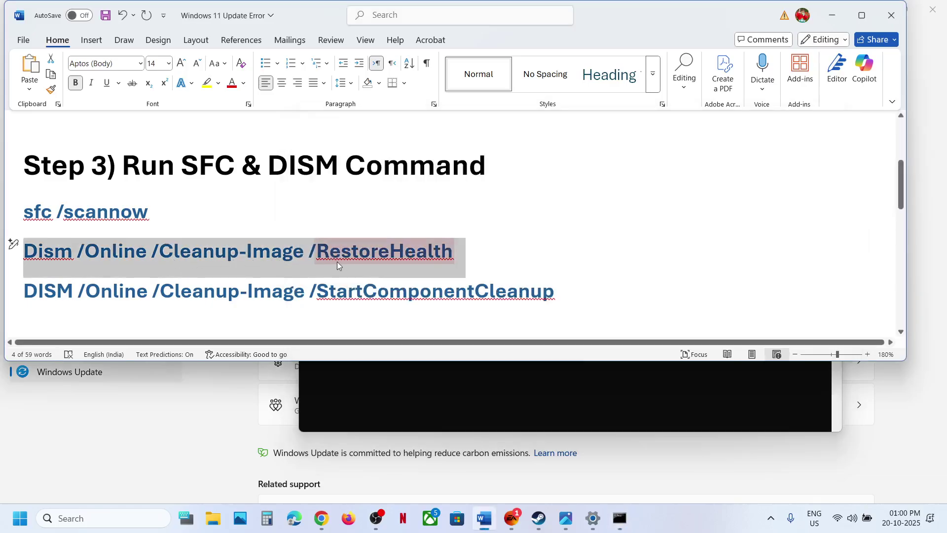
triple_click(268, 292)
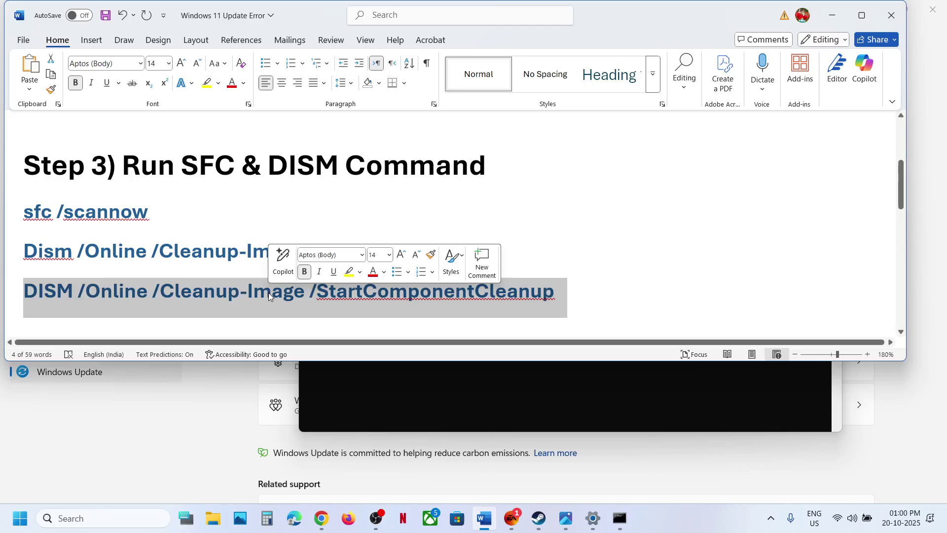
click(350, 368)
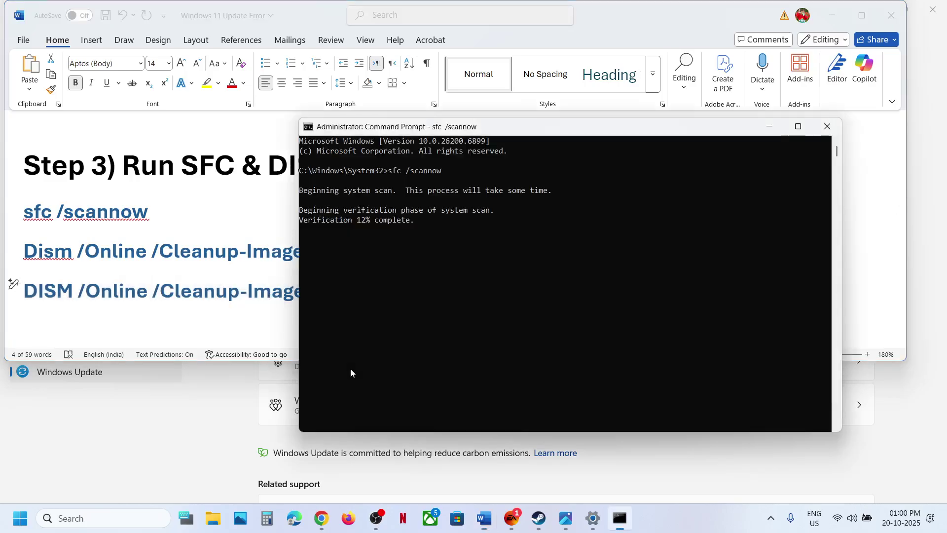
triple_click(256, 292)
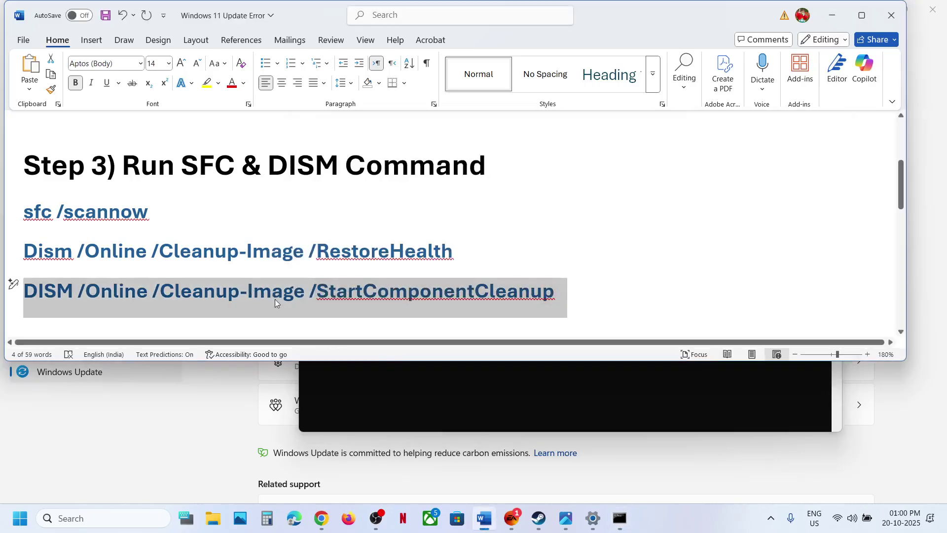
click(396, 377)
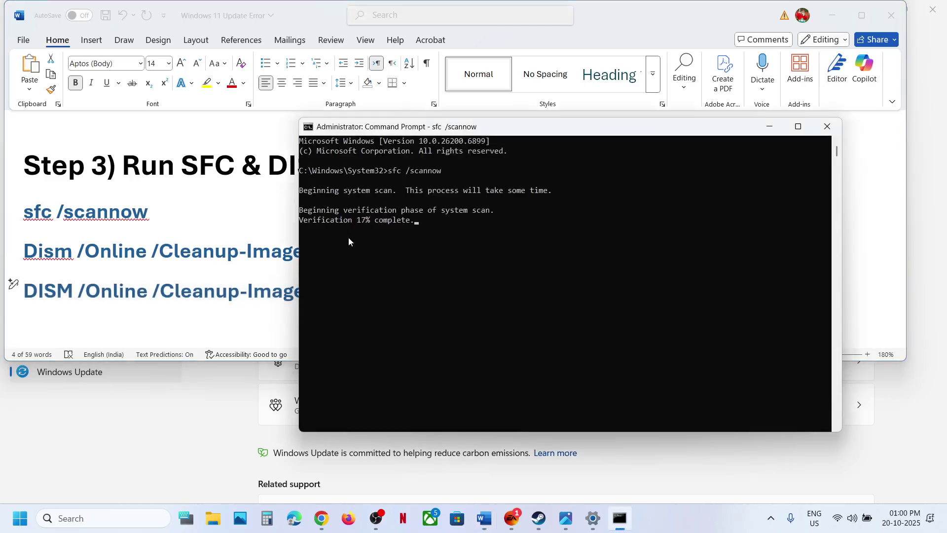
triple_click(245, 288)
- Dismiss the Start menu power options and bring Step 4 into view in the notes
click(20, 518)
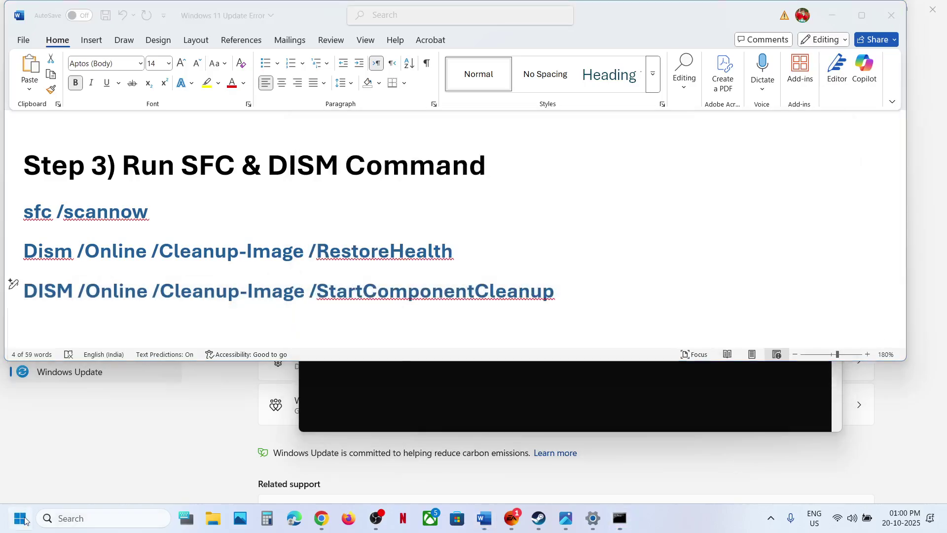
click(358, 475)
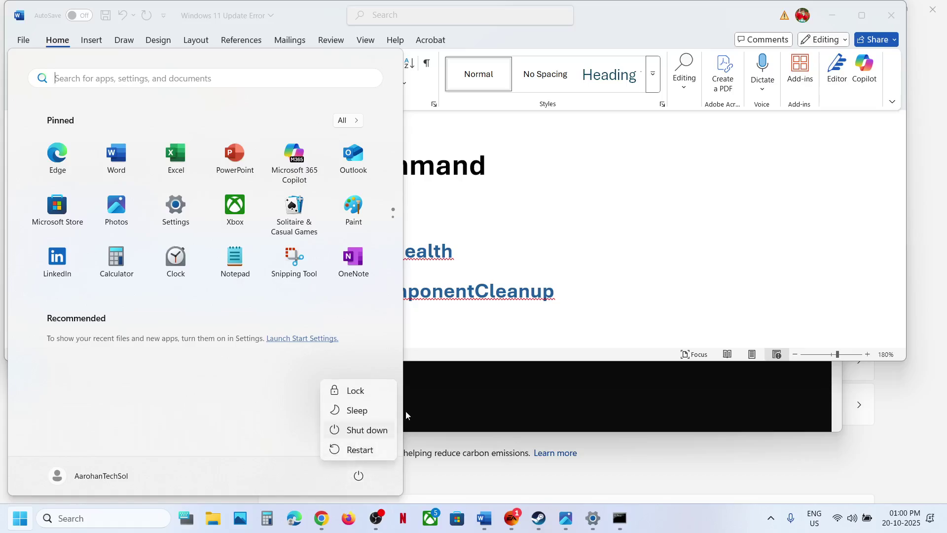
click(521, 260)
scroll(281, 260, down, 5)
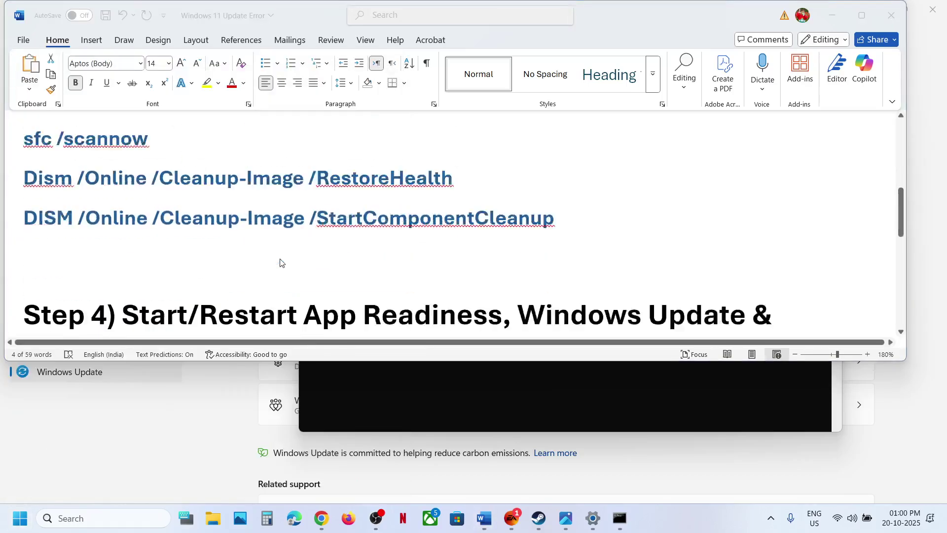
scroll(280, 261, up, 1)
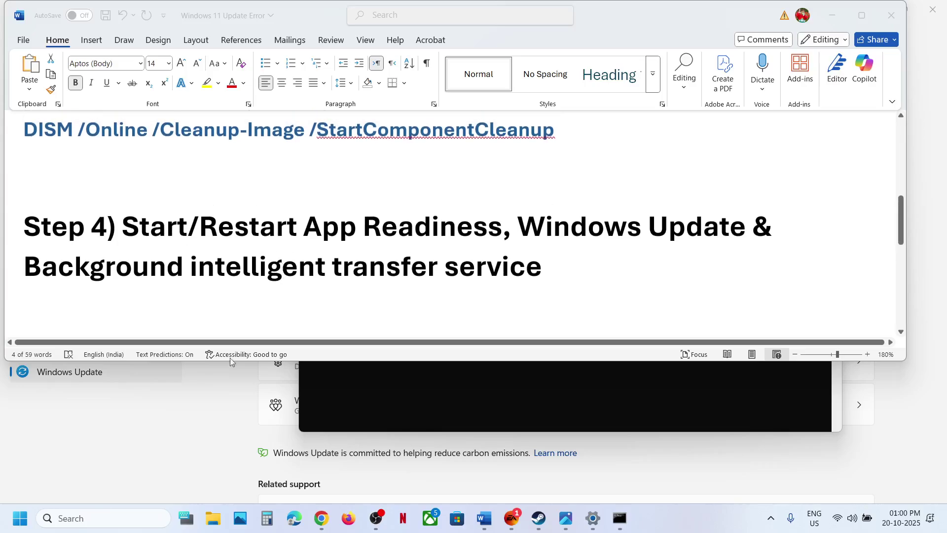
- Search for 'services' and launch the Services console
click(119, 518)
text(serv)
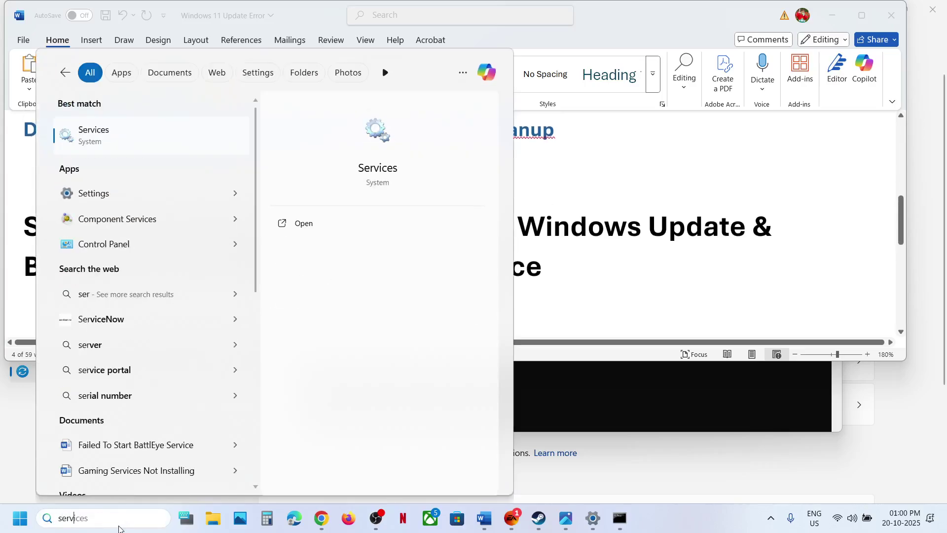
text(ices)
key(Return)
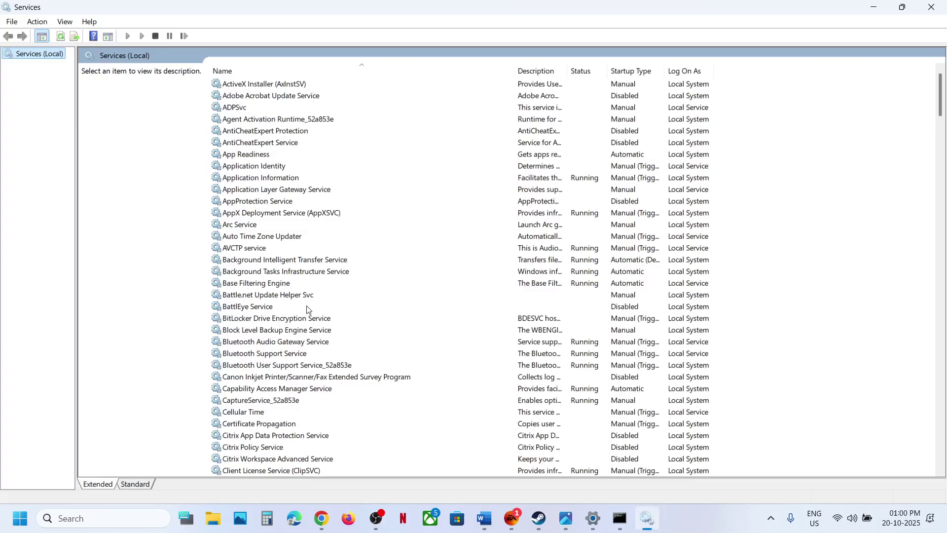
- Set the Windows Update service's startup type to Automatic and apply it
click(306, 308)
key(w)
scroll(308, 309, down, 1)
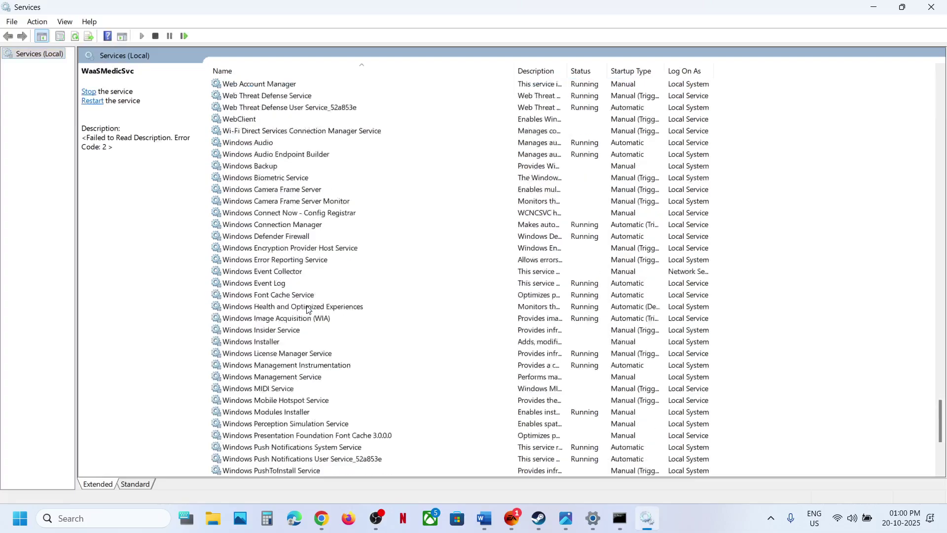
scroll(306, 309, down, 6)
double_click(302, 309)
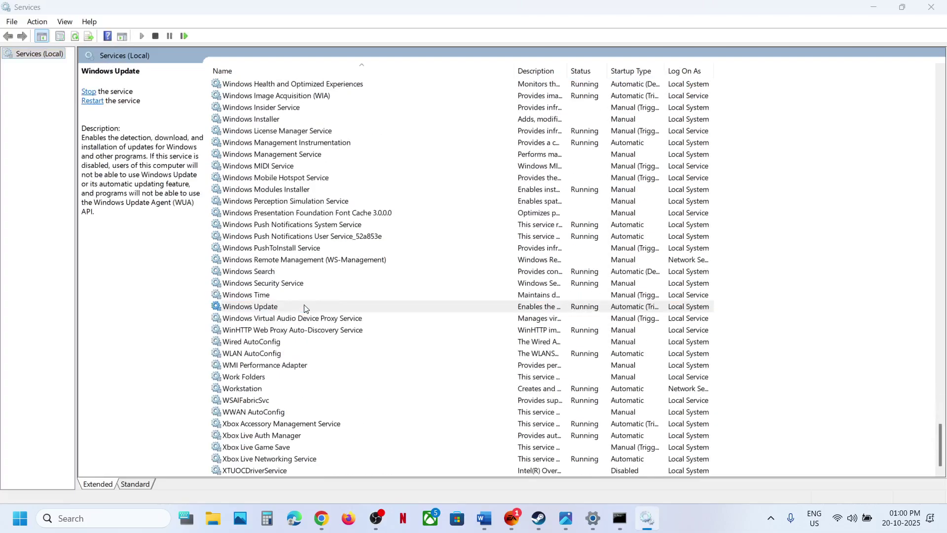
click(429, 244)
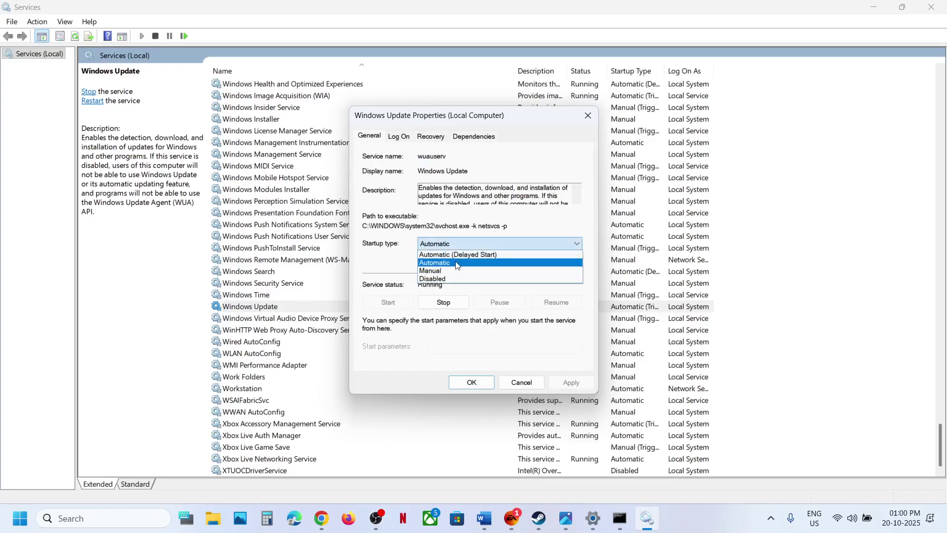
click(458, 262)
click(571, 382)
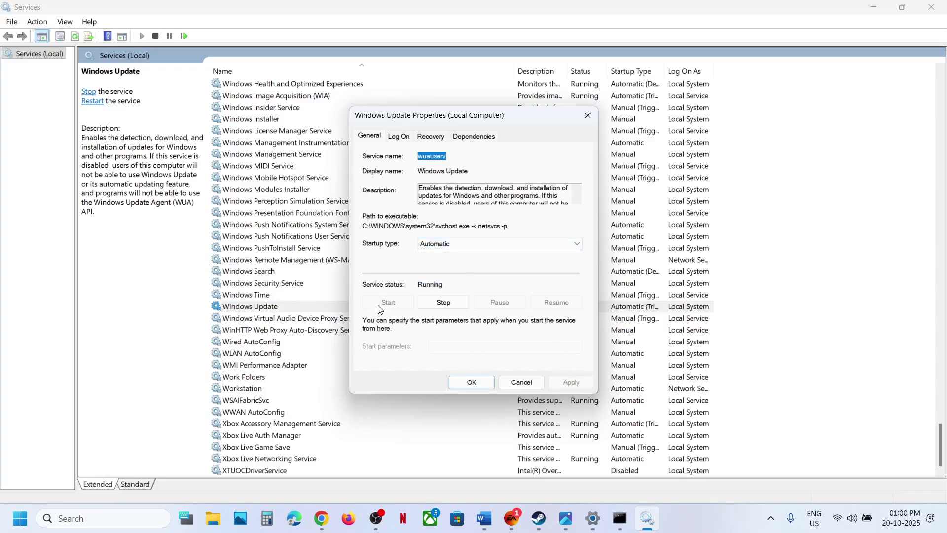
click(472, 382)
- Restart the Windows Update service
right_click(270, 305)
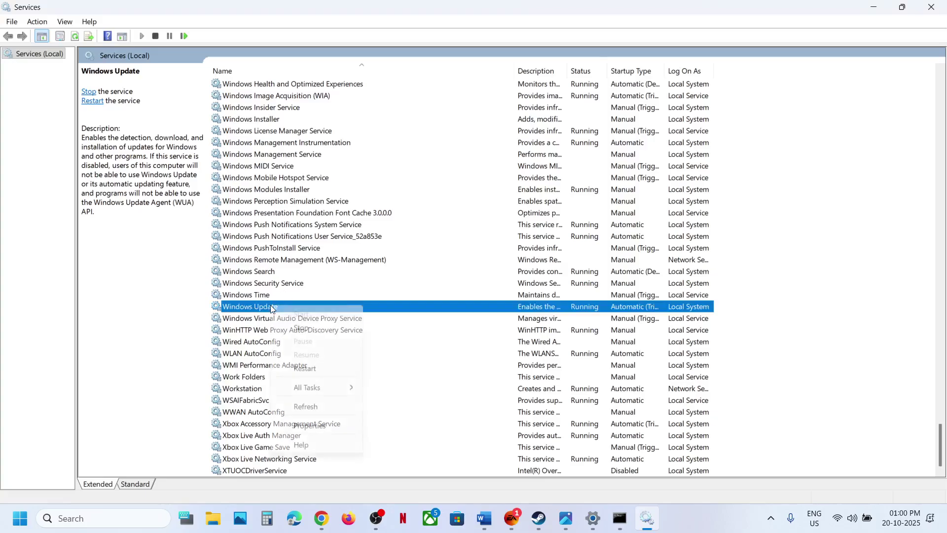
click(320, 377)
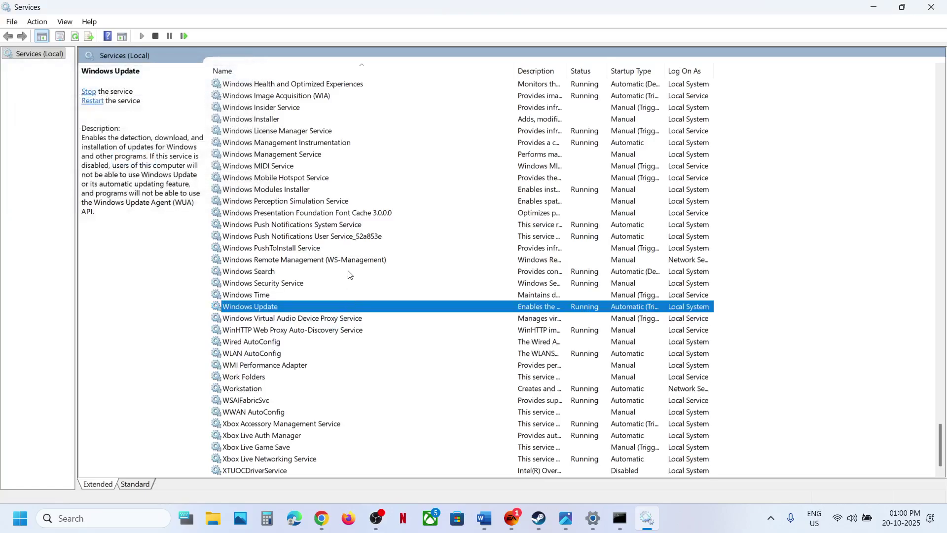
click(333, 226)
- Change Background Intelligent Transfer Service startup type to Automatic and apply it
key(b)
scroll(335, 230, up, 3)
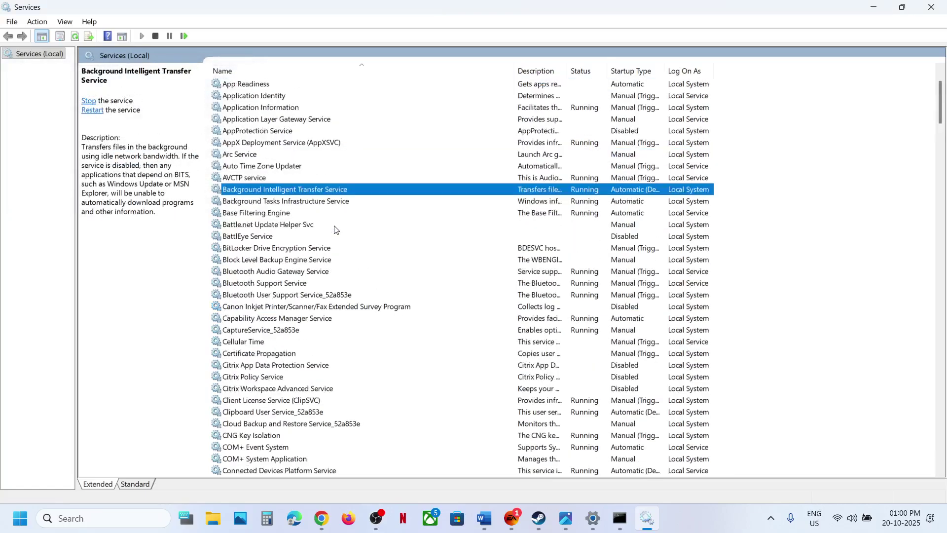
double_click(292, 191)
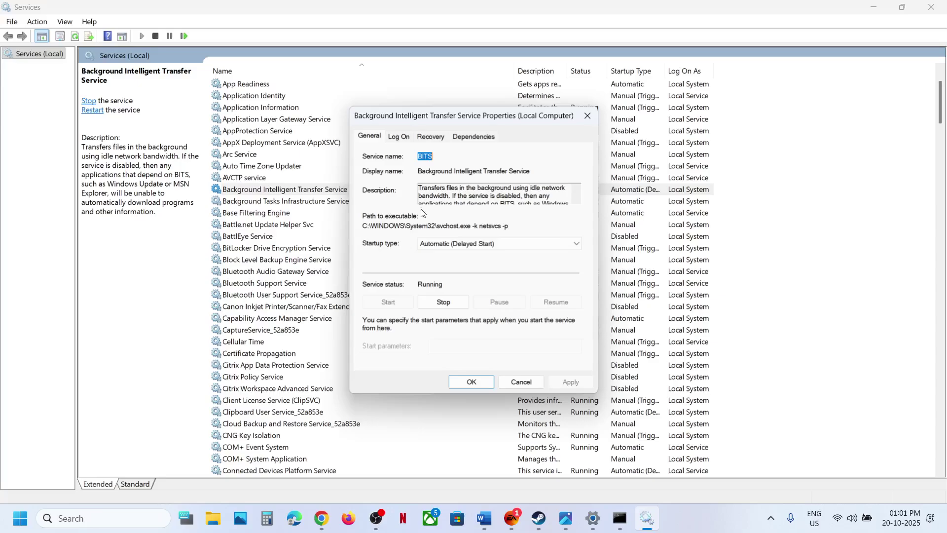
click(432, 246)
click(434, 263)
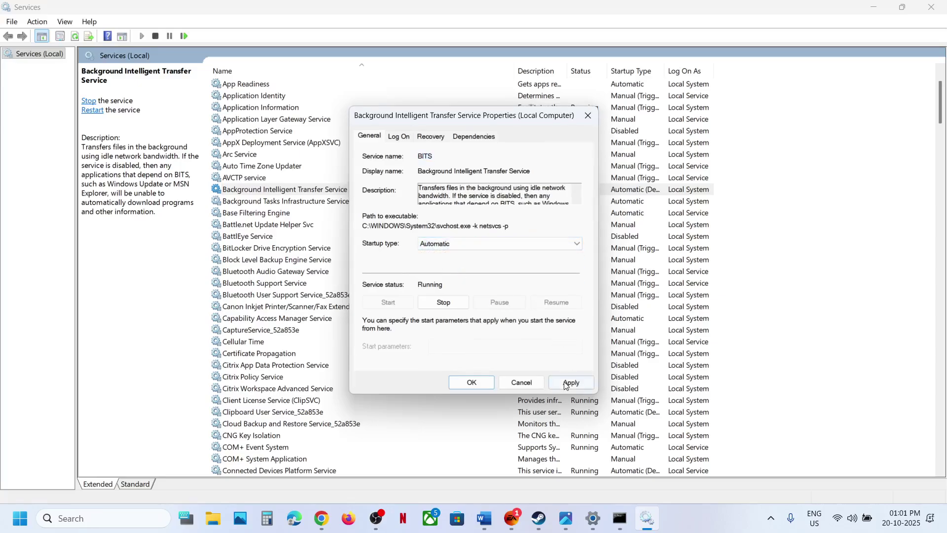
click(566, 382)
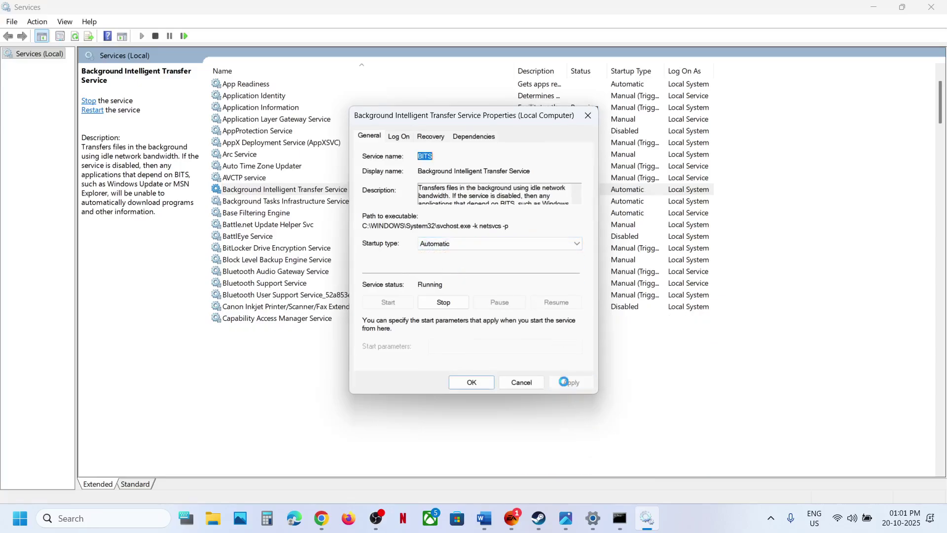
click(471, 382)
- Restart the Background Intelligent Transfer Service, then jump to the top of the list
right_click(308, 190)
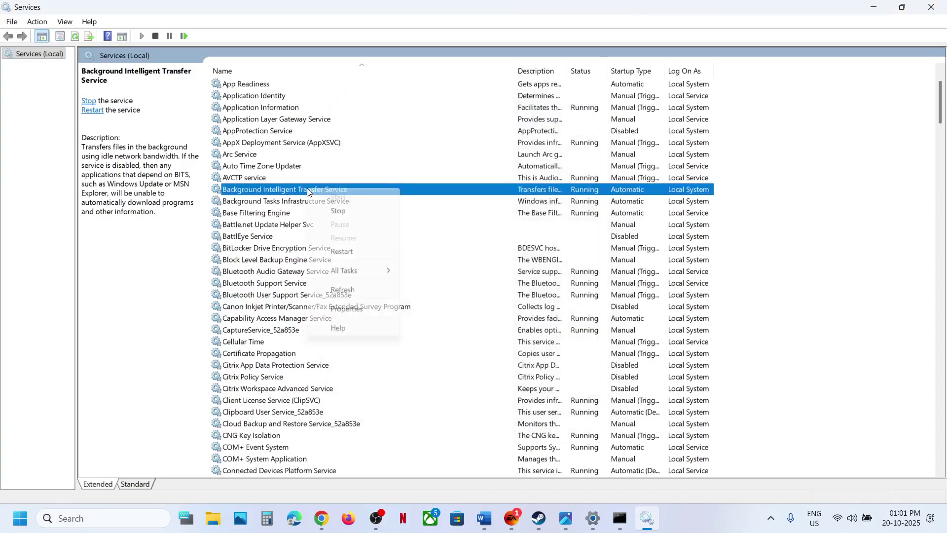
click(347, 252)
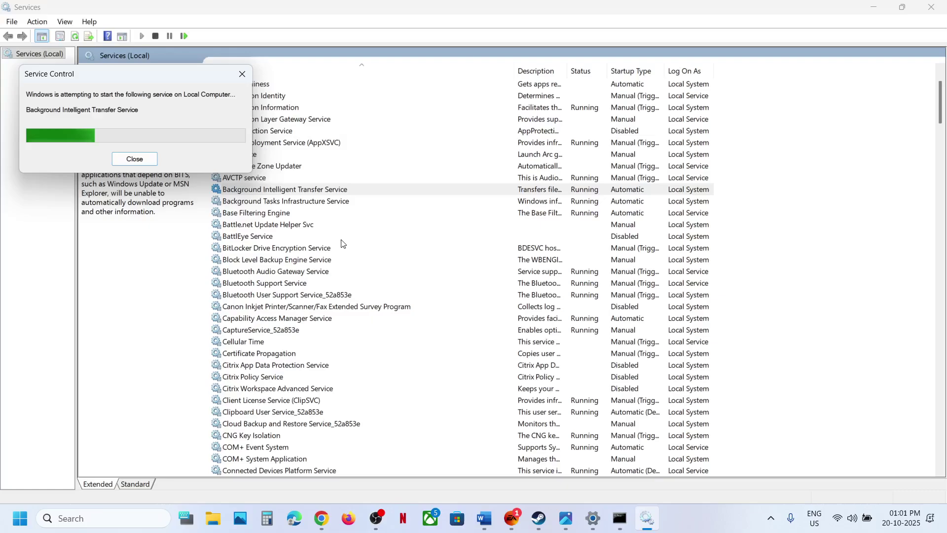
click(364, 262)
key(Home)
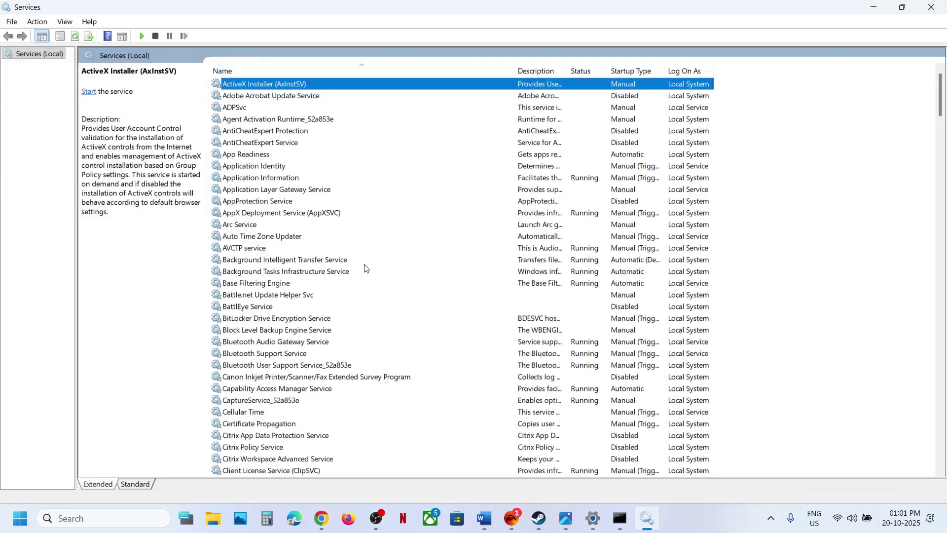
- Set App Readiness to Automatic startup and start the service
click(265, 156)
double_click(315, 158)
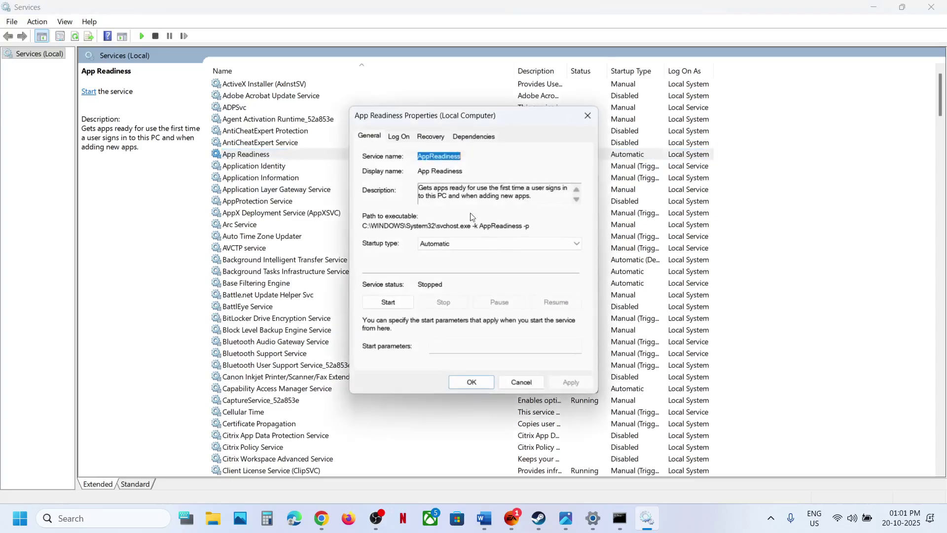
click(450, 244)
click(451, 266)
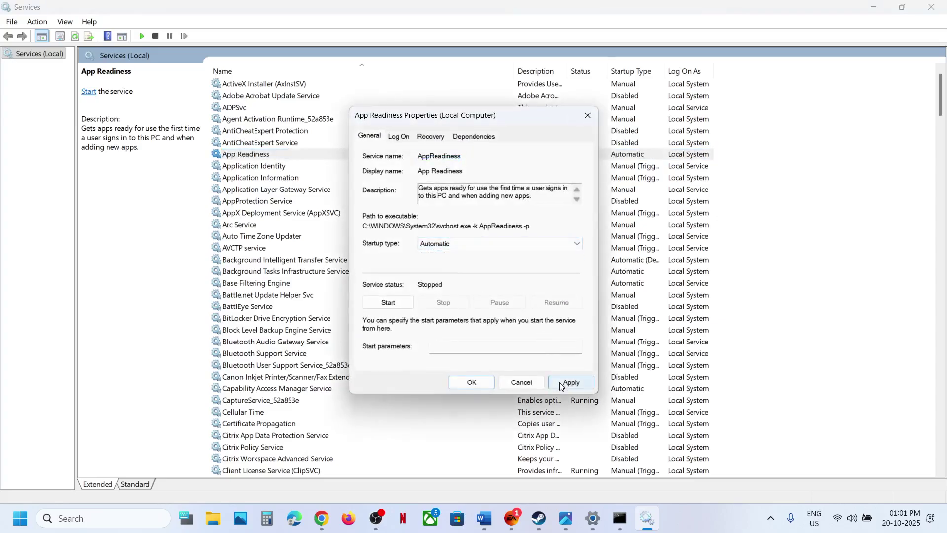
click(388, 302)
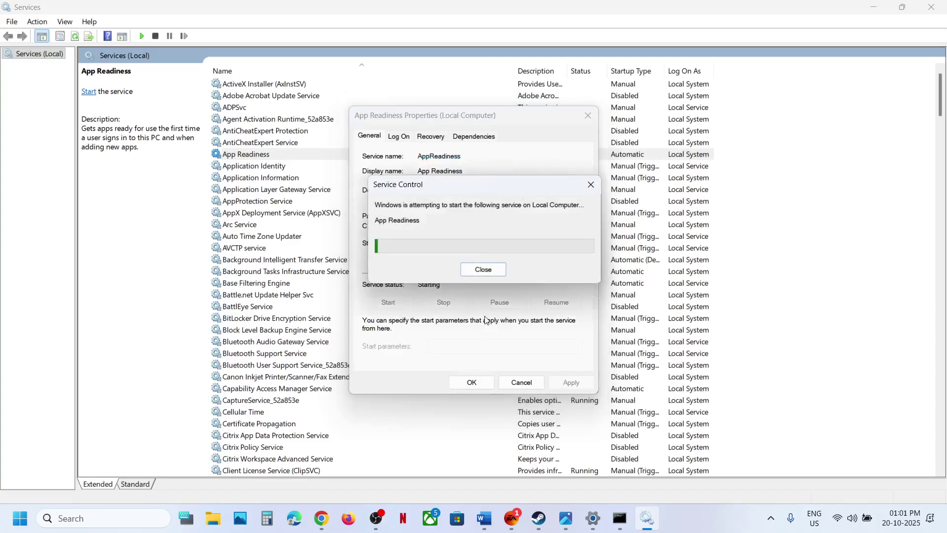
click(472, 383)
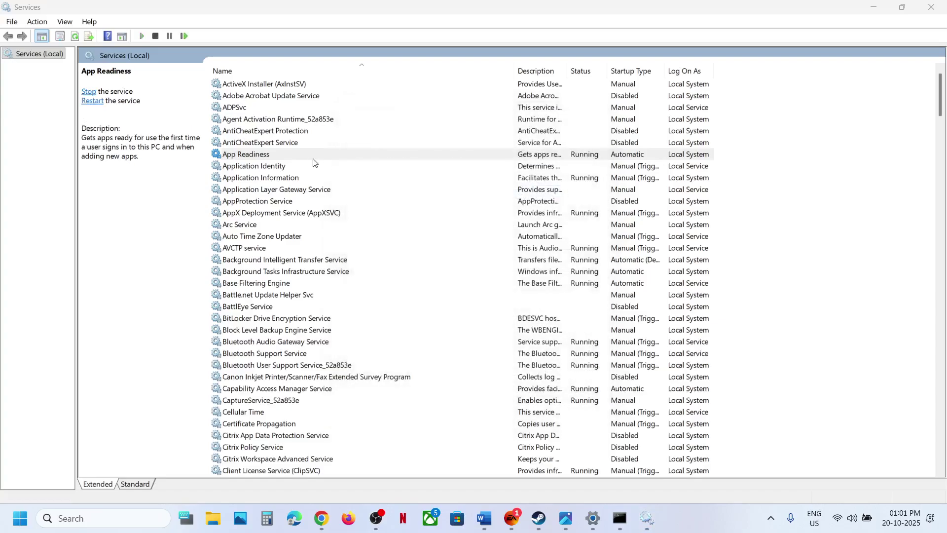
- Restart App Readiness and close the Services console
right_click(294, 155)
click(334, 214)
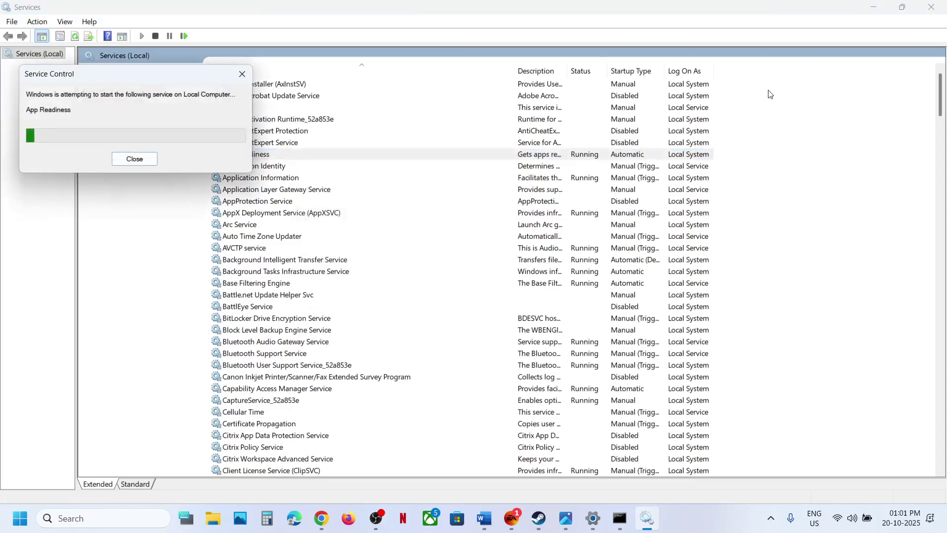
click(928, 8)
- Scroll the notes to Step 5, mark 'Fix Problems Using Windows Update', and return to Settings
scroll(434, 263, down, 3)
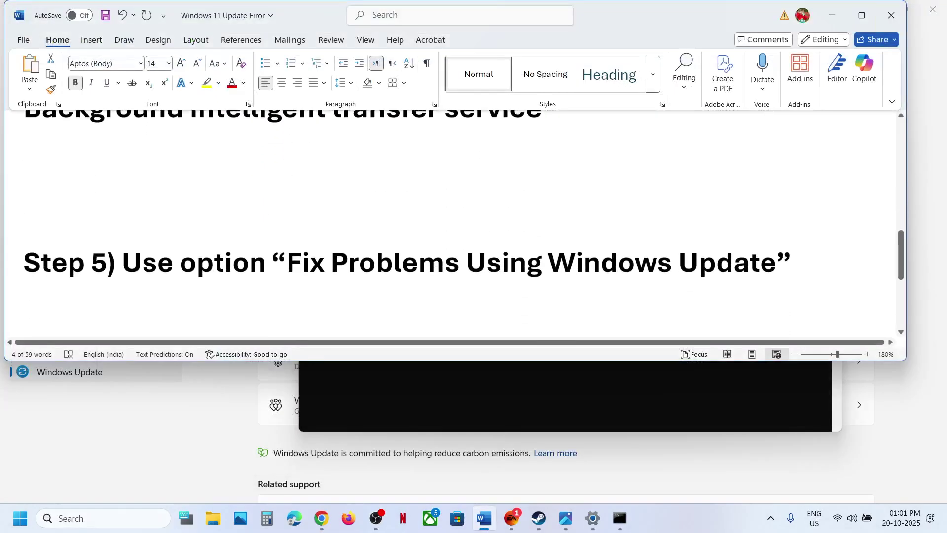
drag(296, 272, 776, 266)
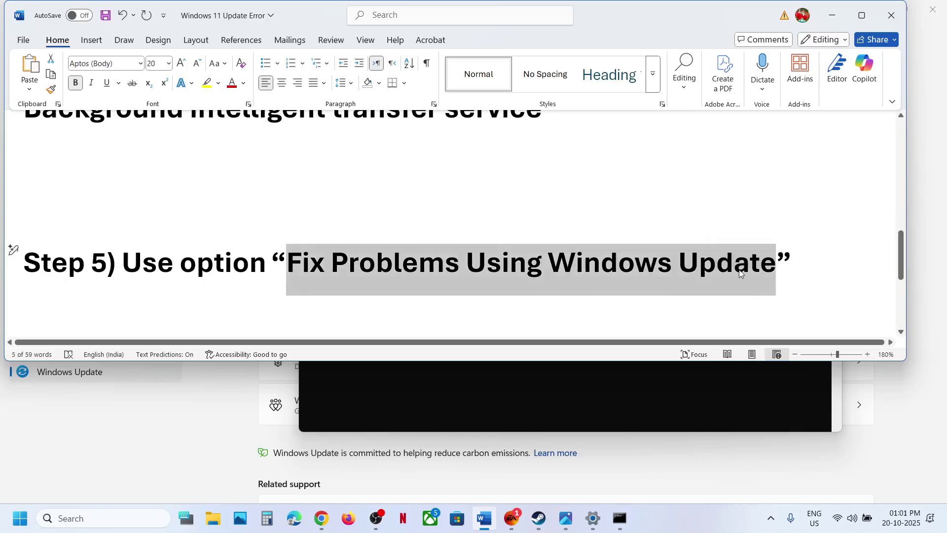
key(alt+Tab)
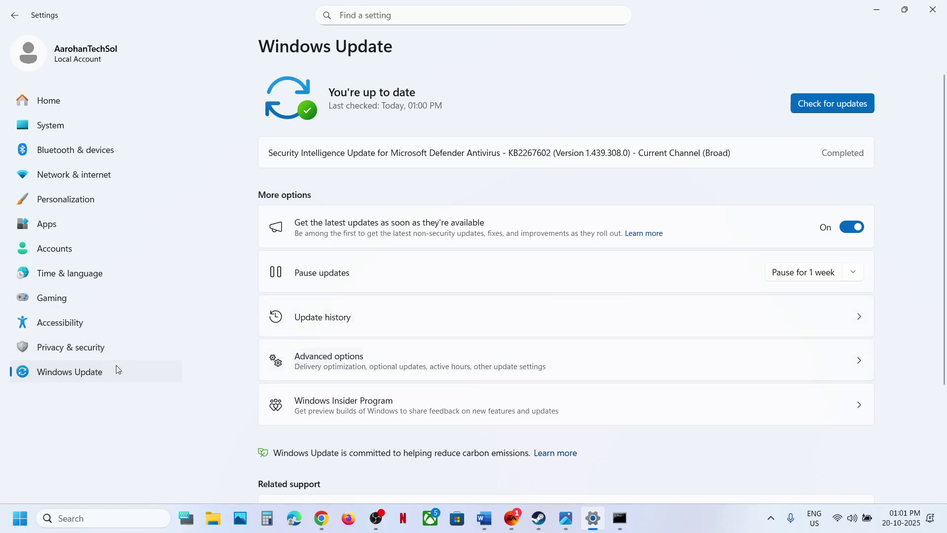
- Open Recovery under Advanced options, then show Step 6, Use Media Creation Tool, in Word
click(359, 368)
scroll(355, 367, down, 3)
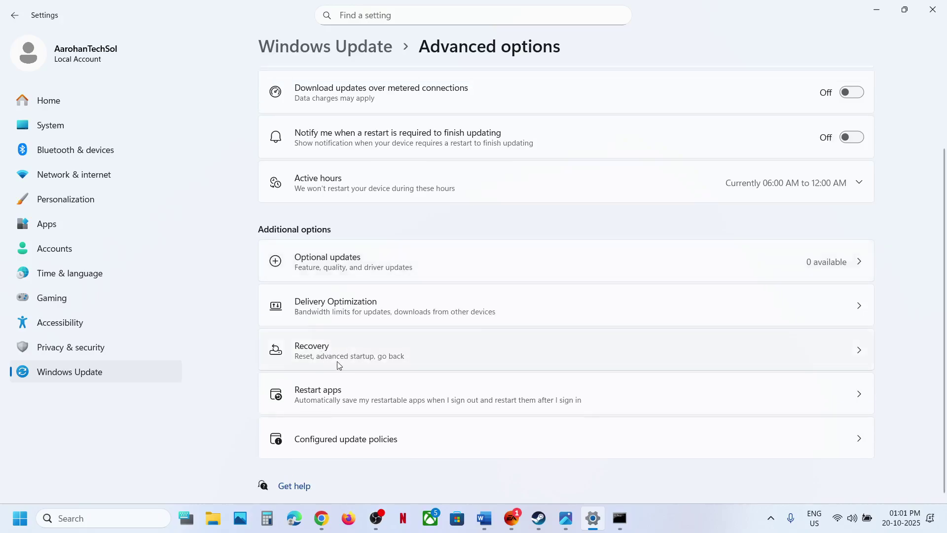
click(338, 365)
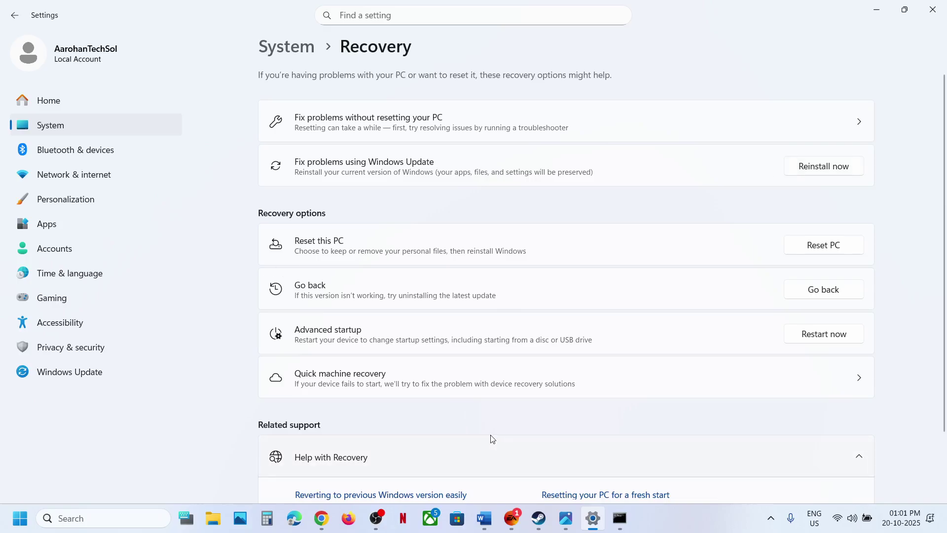
click(485, 518)
scroll(304, 251, down, 3)
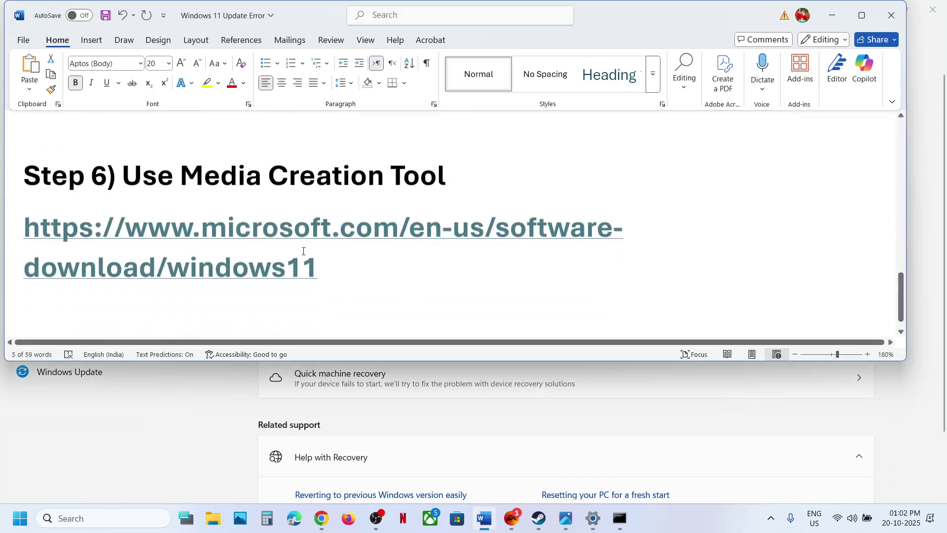
- Download the Media Creation Tool from Microsoft's Windows 11 page, then open the setup screenshots in Photos
ctrl+click(201, 238)
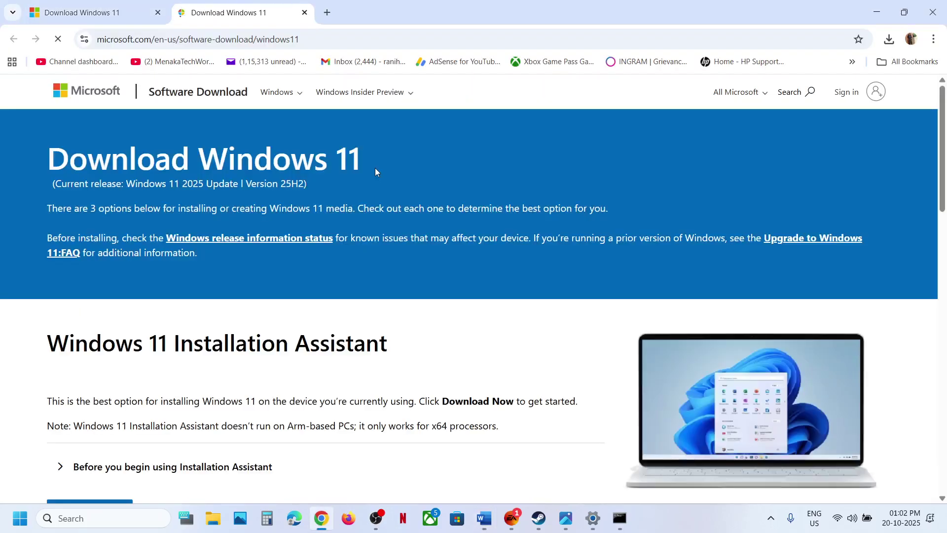
scroll(266, 286, down, 7)
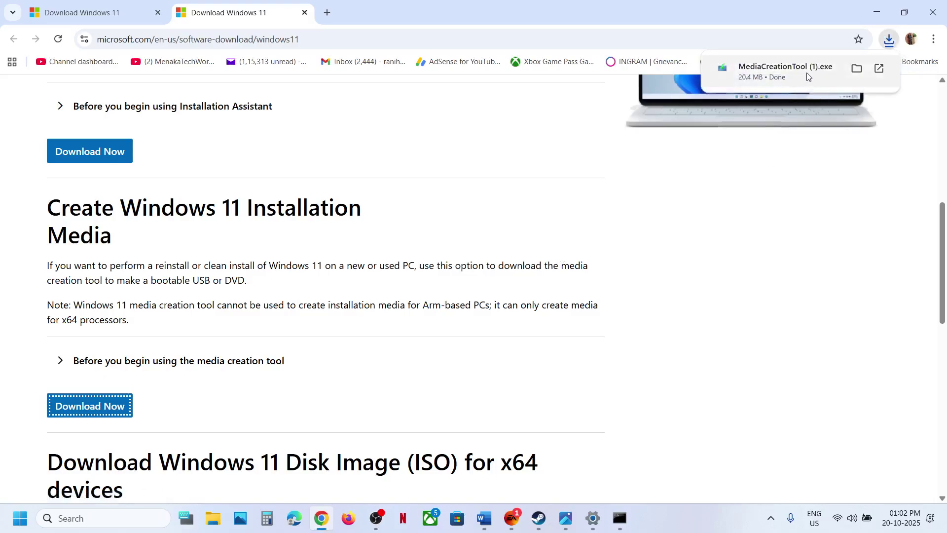
click(566, 518)
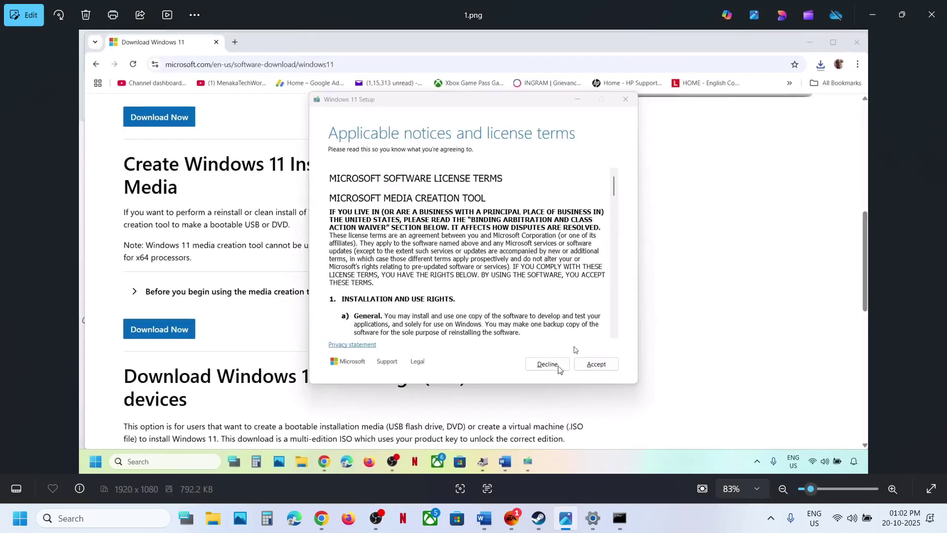
- Advance through the screenshots, from language and edition to the Windows ISO on the desktop (8.png)
key(Right)
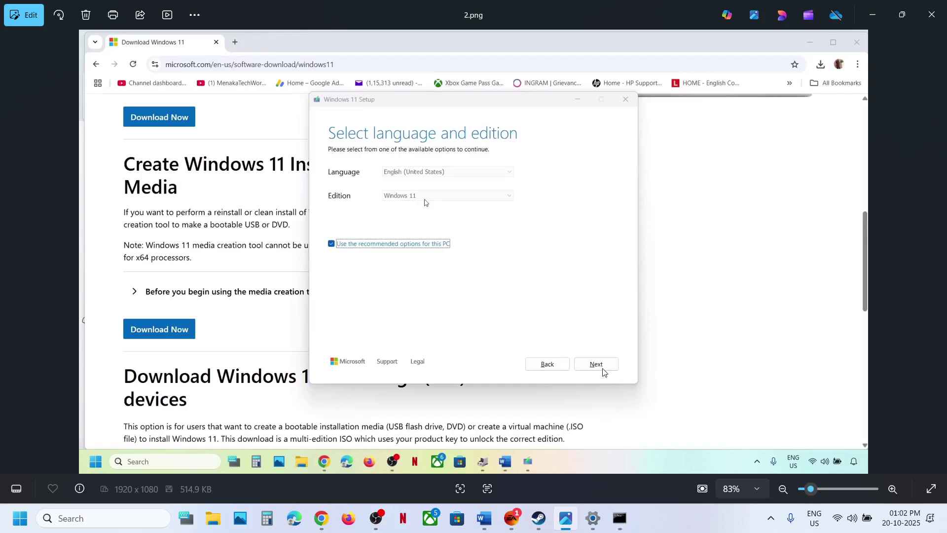
key(Right)
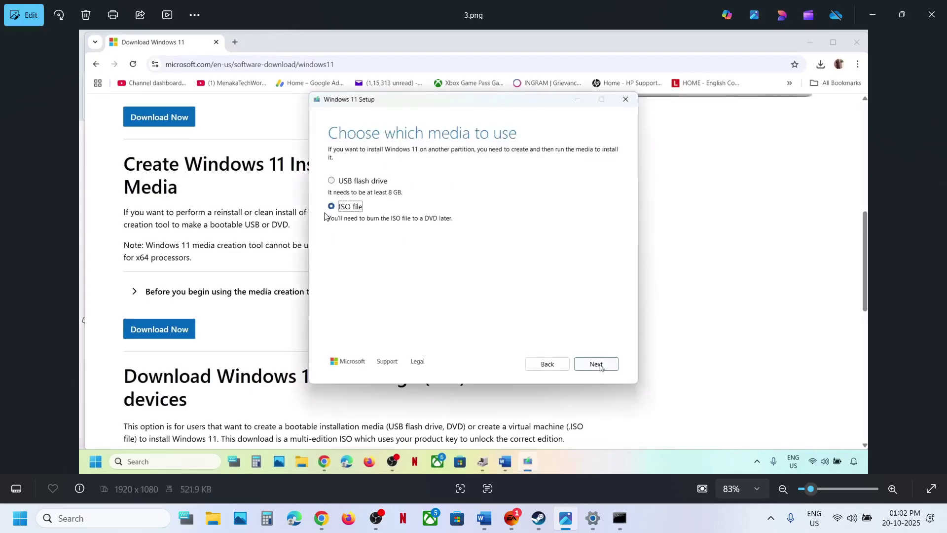
key(Right)
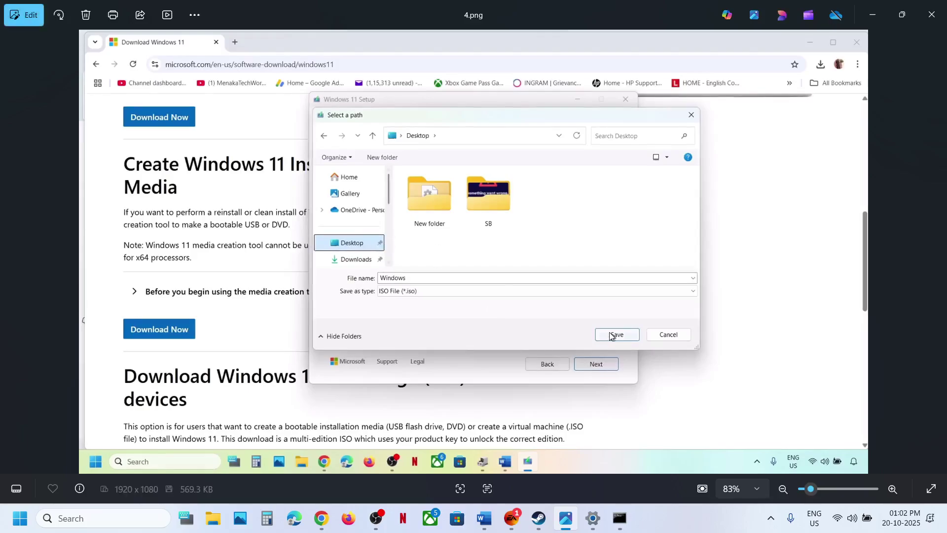
key(Right)
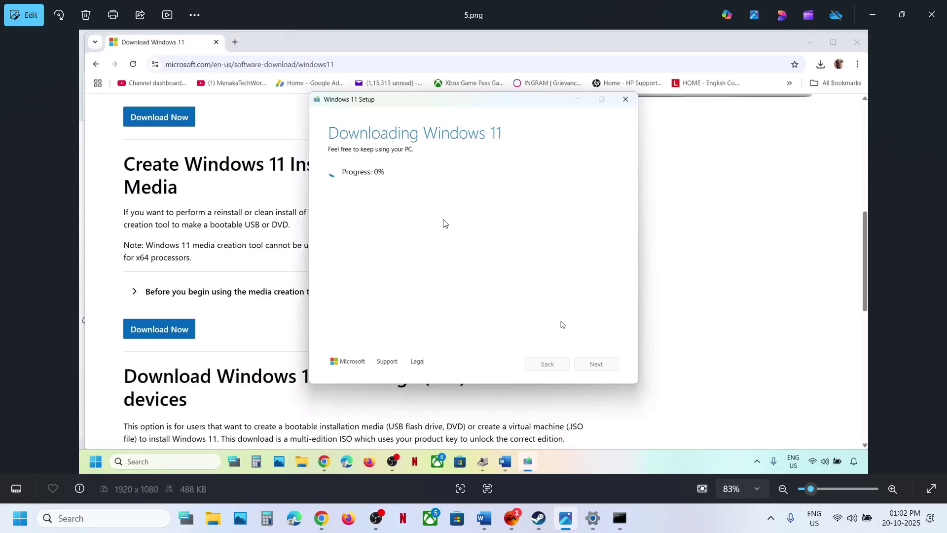
key(Right)
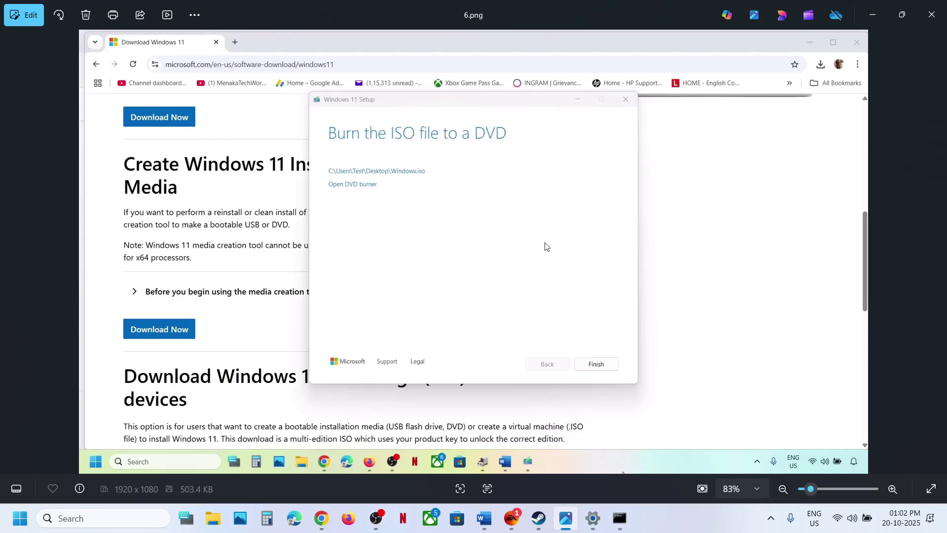
key(Right)
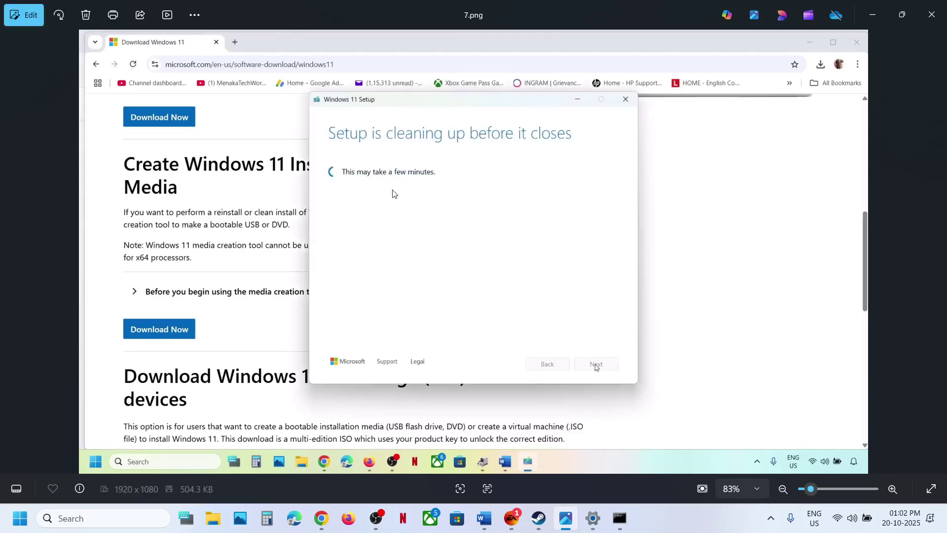
key(Right)
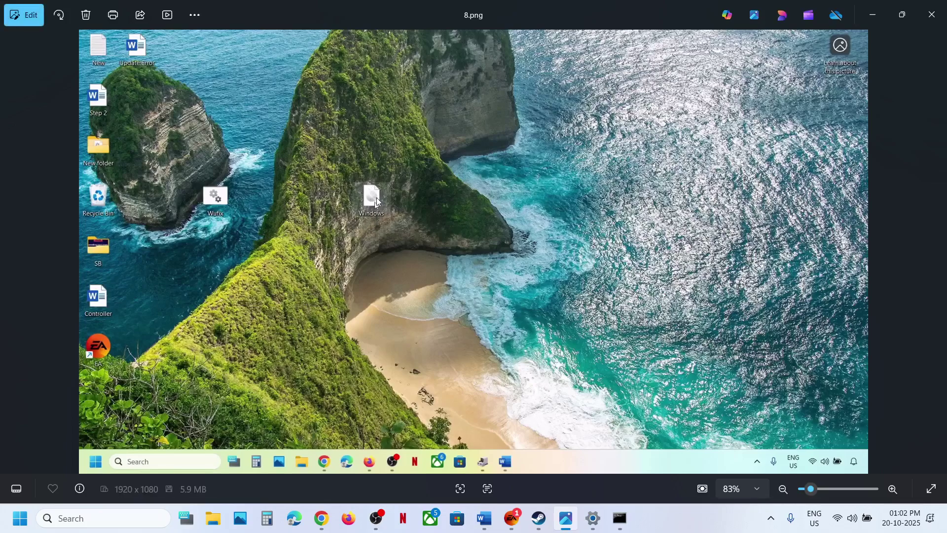
- Page through the mounted ISO files, permission prompt, Install Windows 11 and license terms screenshots
key(Right)
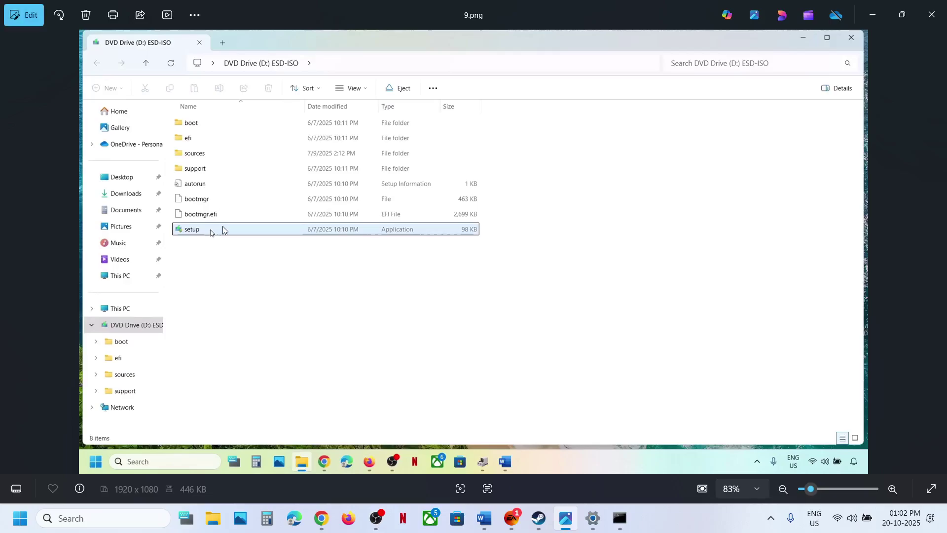
key(Right)
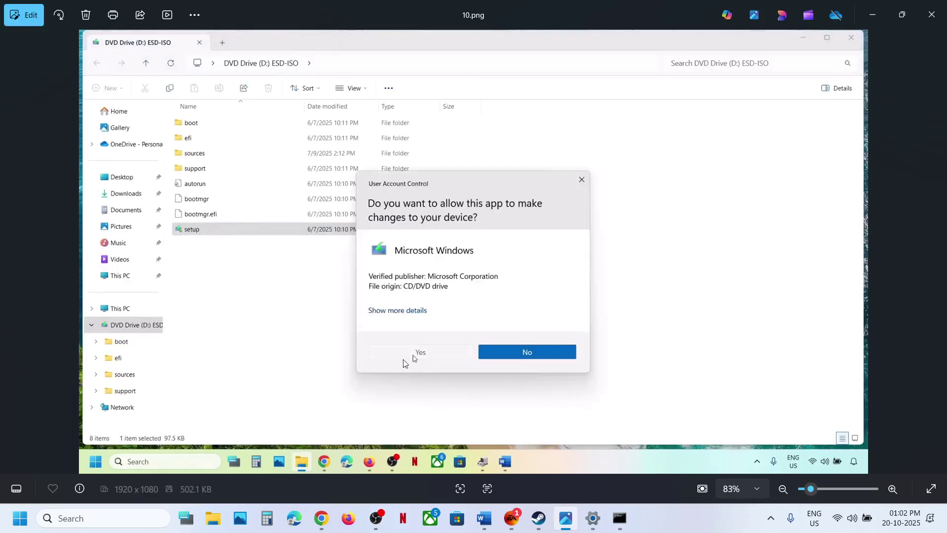
key(Right)
key(Right)
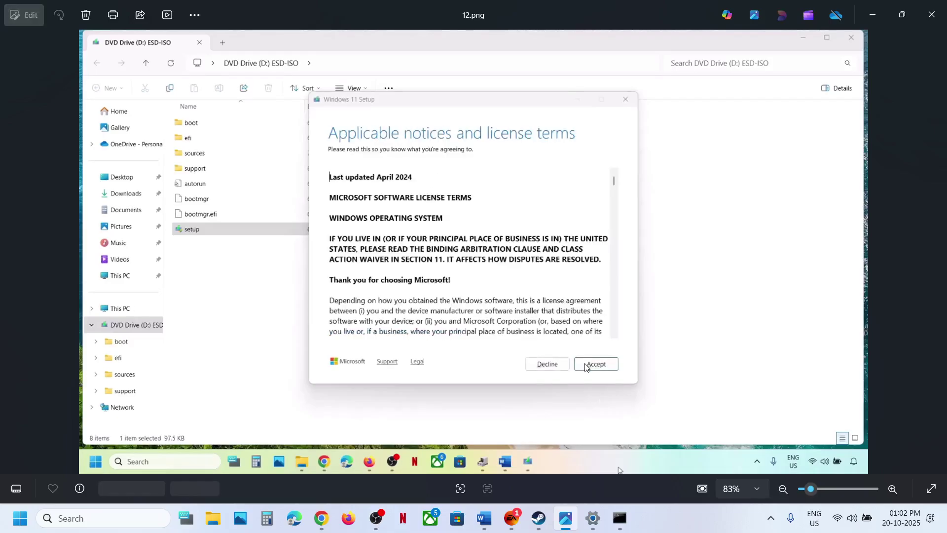
key(Right)
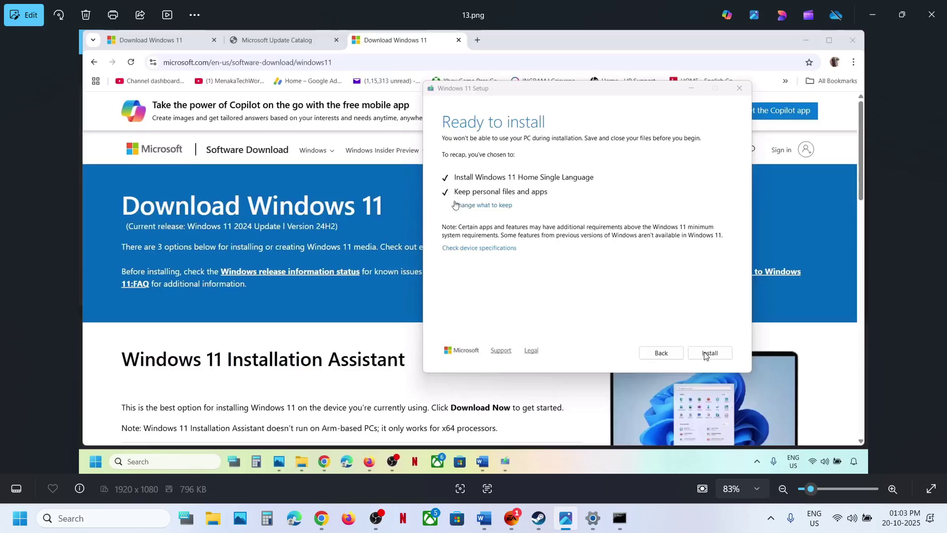
- Open Windows Update's Update history and highlight 25H2 in the latest feature update
click(593, 518)
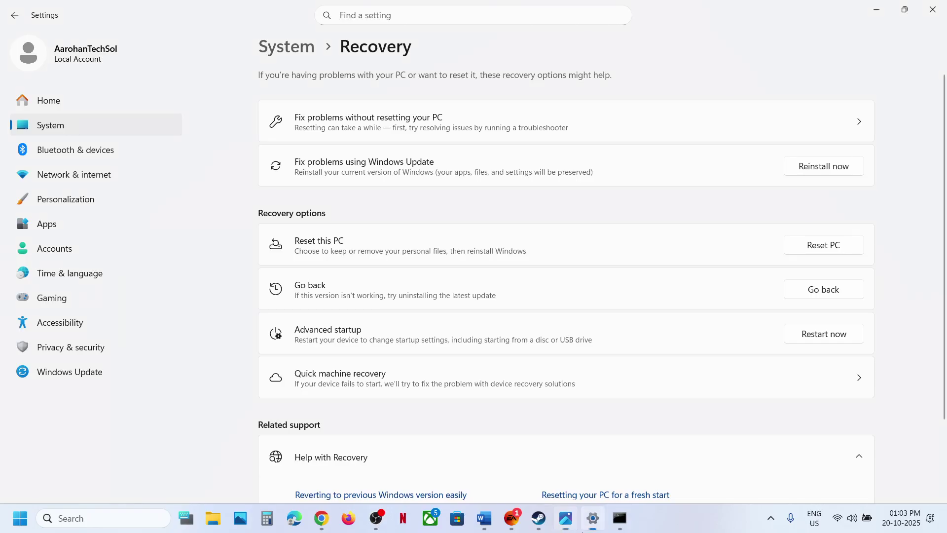
click(99, 370)
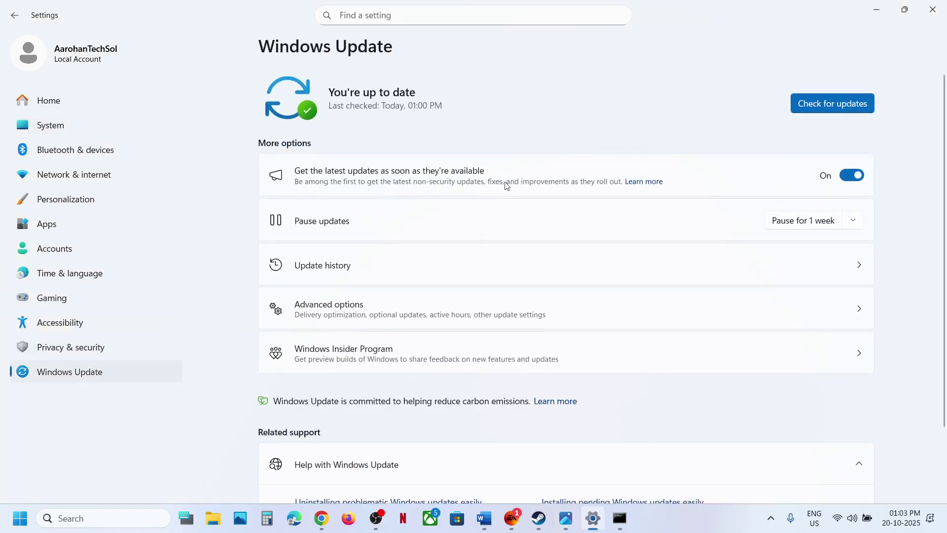
click(347, 262)
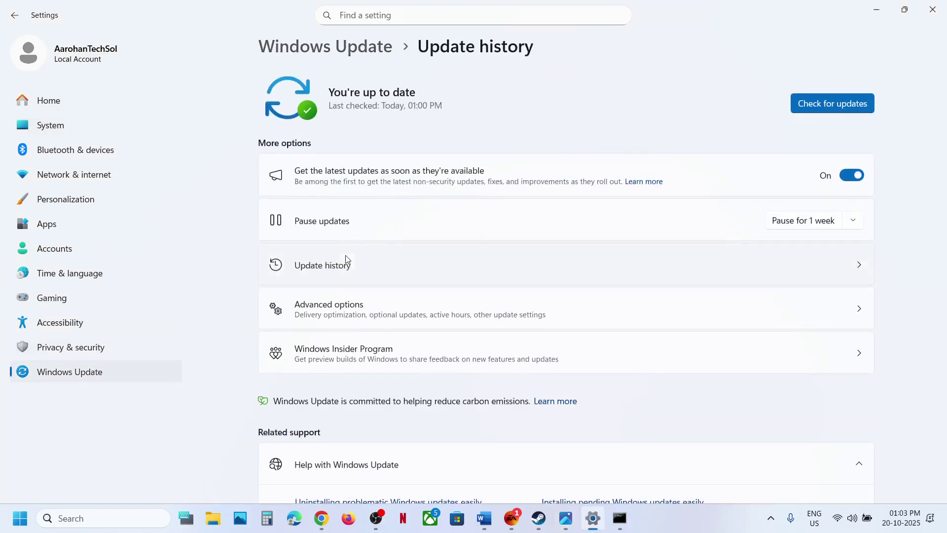
drag(345, 125, 378, 121)
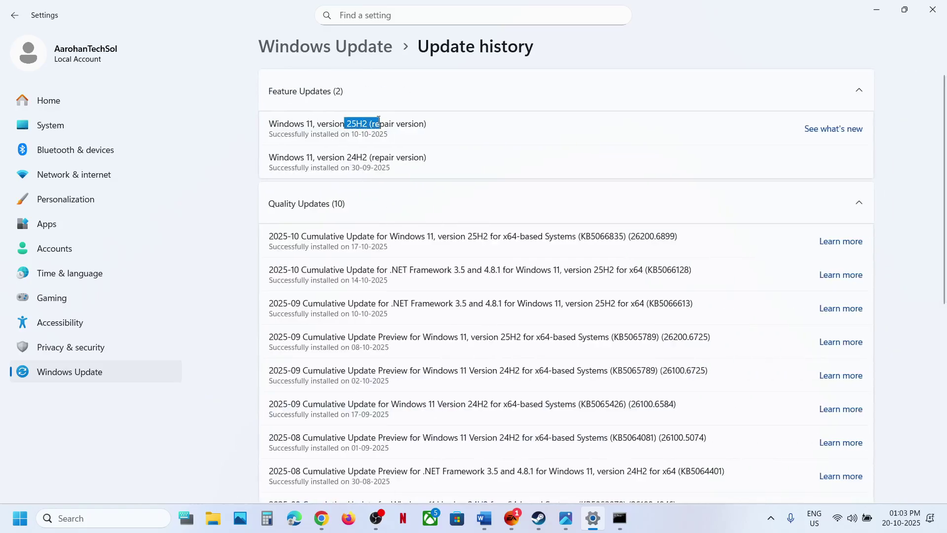
- Run winver to show About Windows with Version 25H2 (OS Build 26200.6899)
click(100, 518)
text(winver)
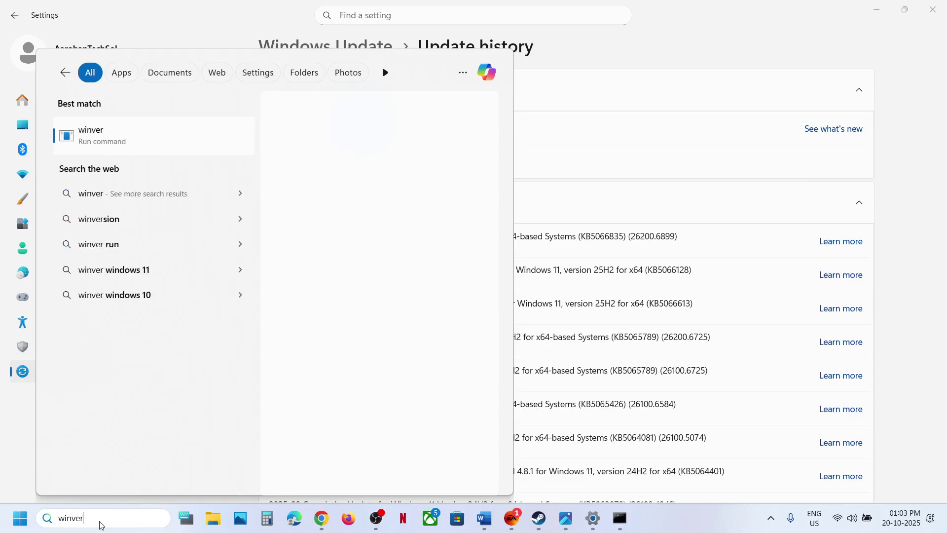
key(Return)
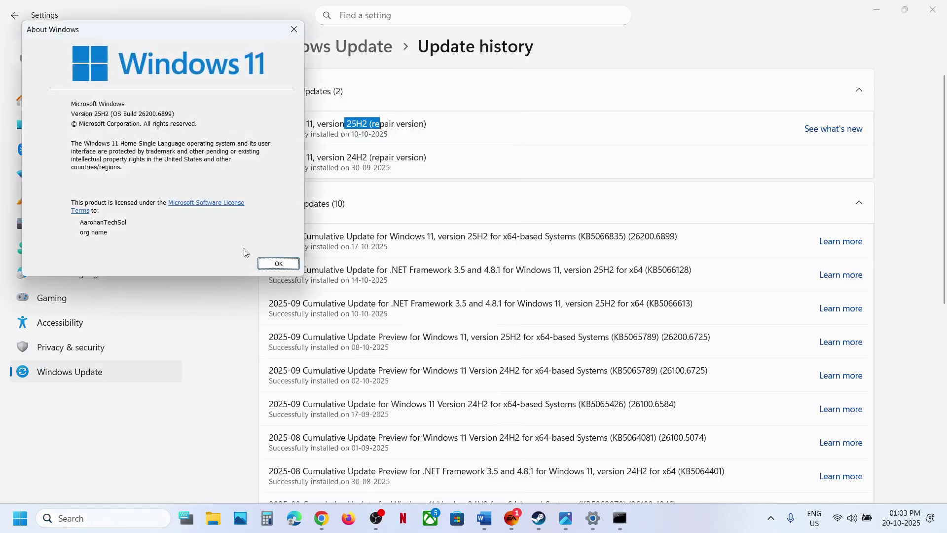